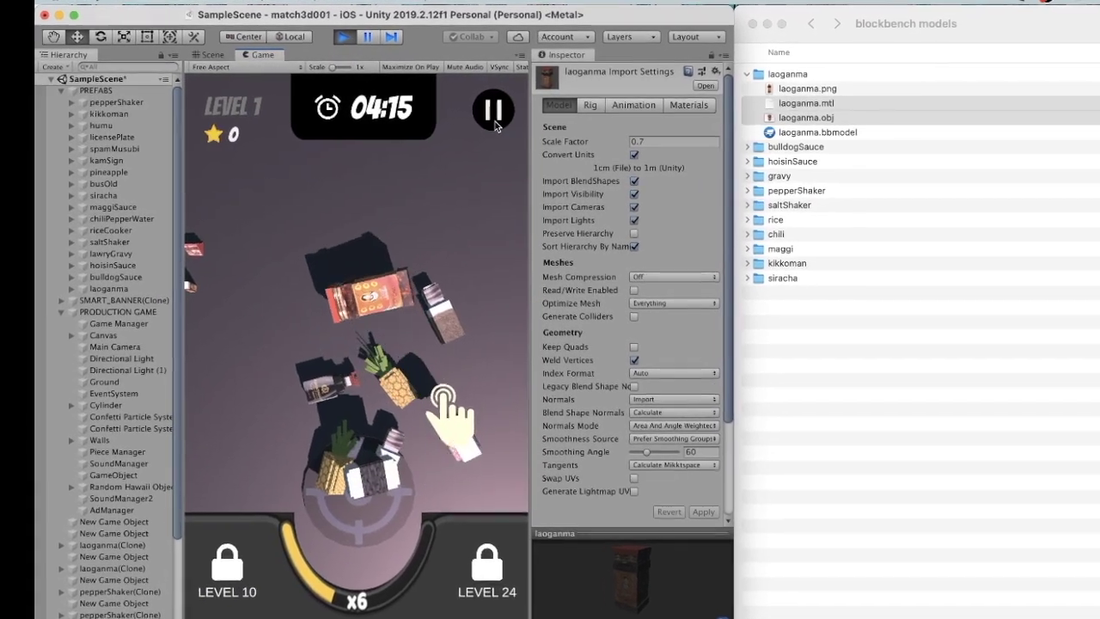
Pause and resume the running match game in Unity and move a piece around the play area.
click(477, 110)
click(359, 342)
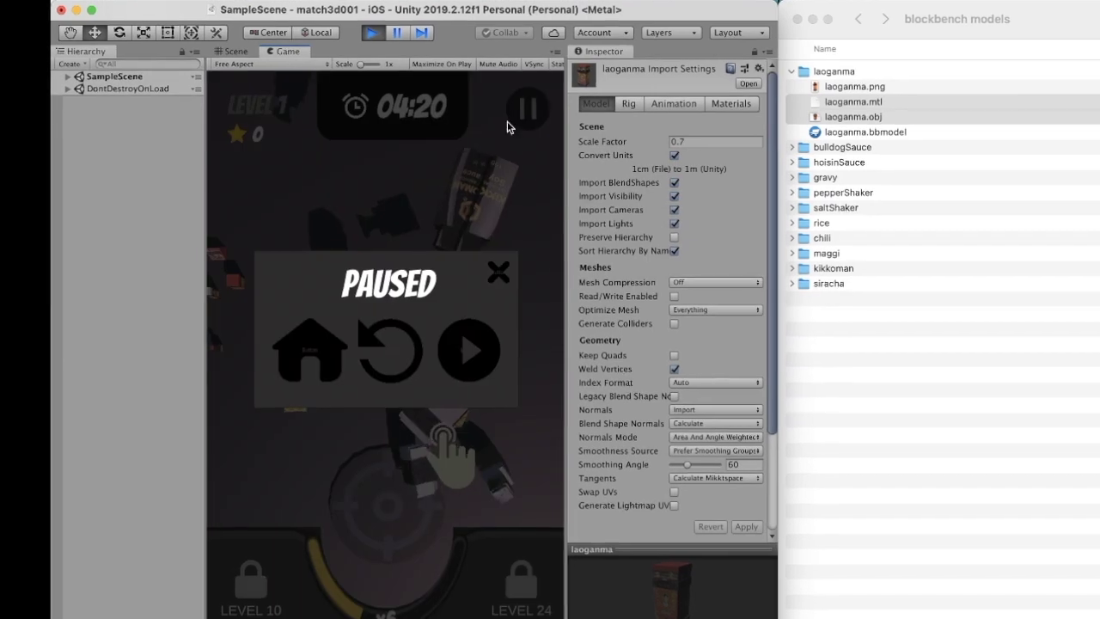
click(365, 344)
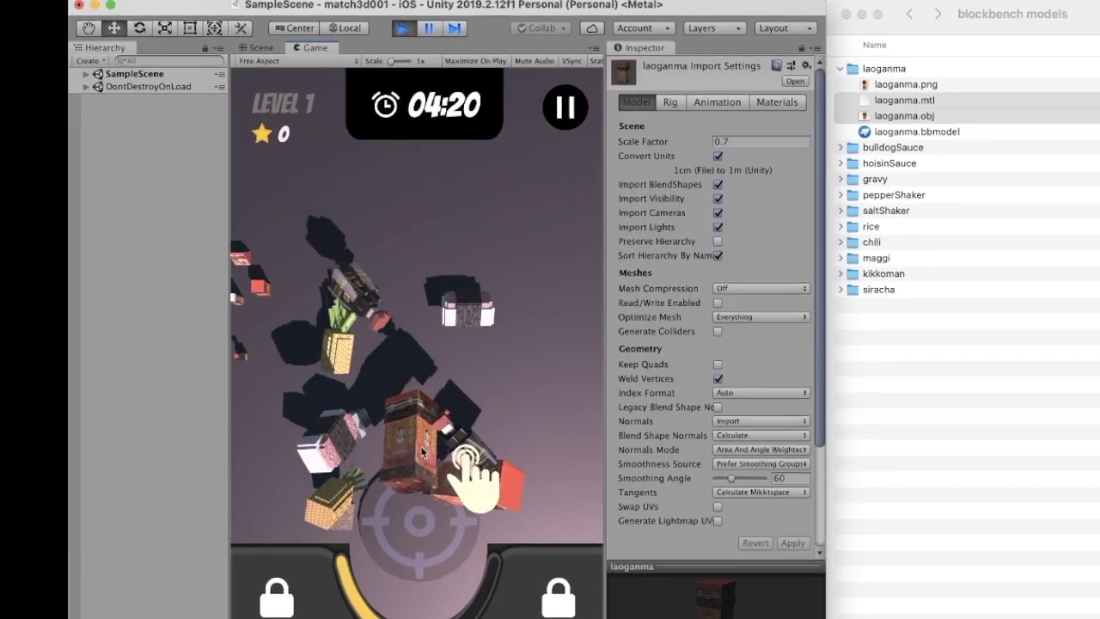
drag(477, 505, 497, 530)
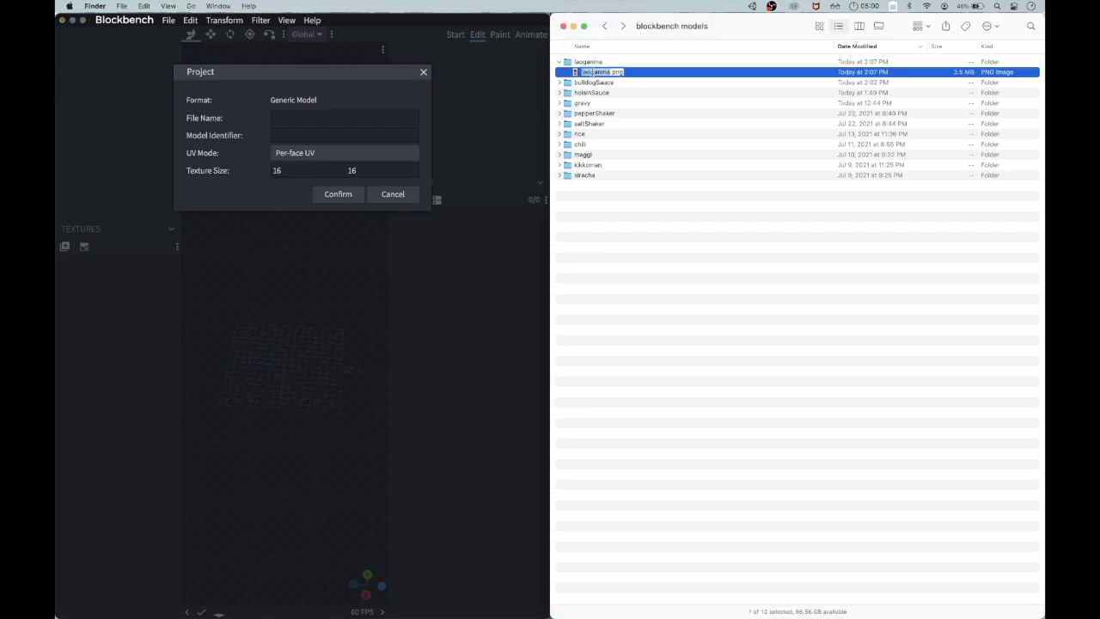
Create the Generic Model project in Blockbench, adding a cube and importing laoganma.png as a texture.
click(353, 122)
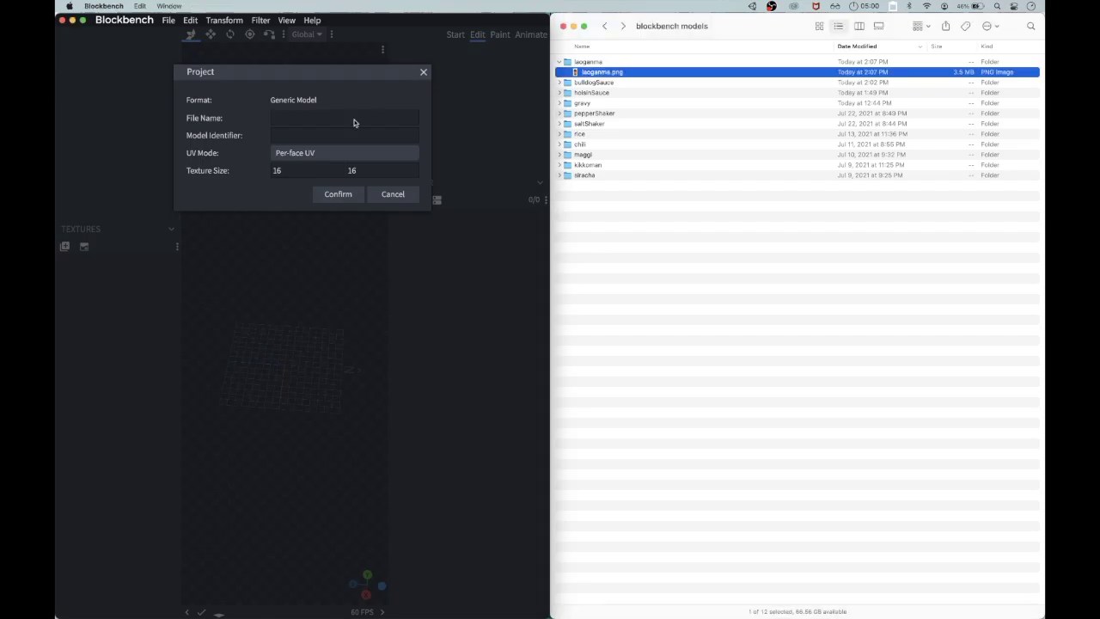
click(361, 199)
key(super+n)
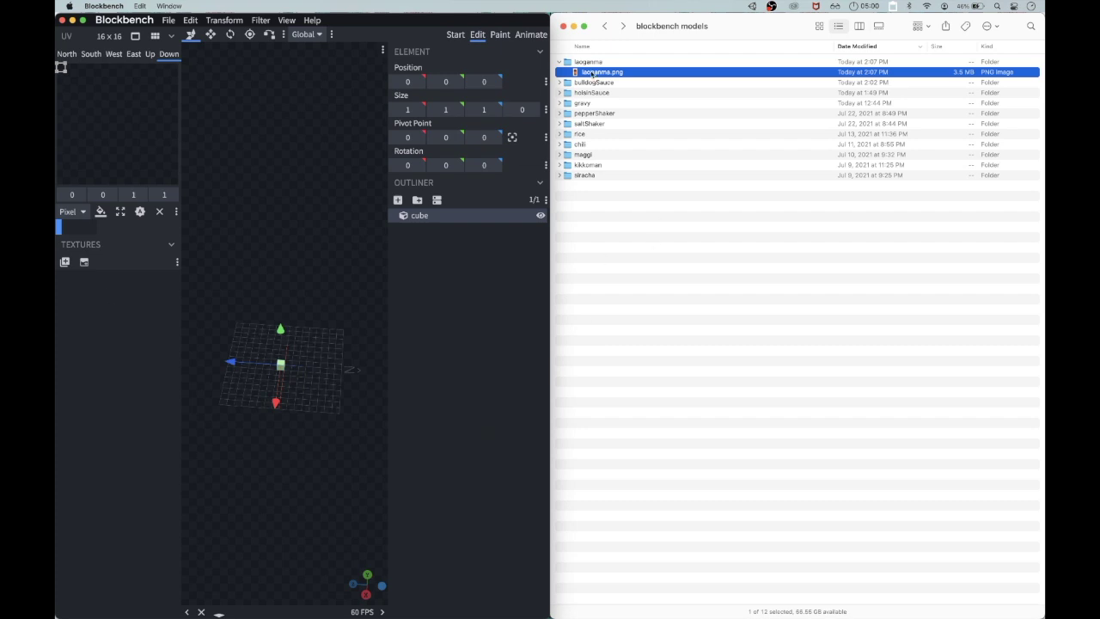
click(288, 350)
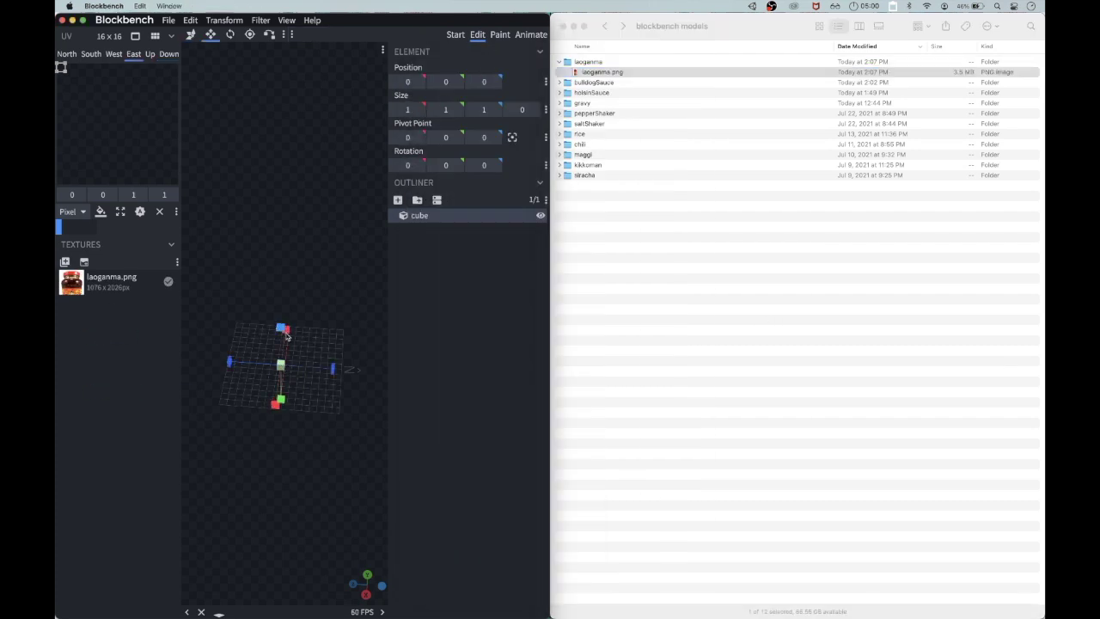
Resize the cube to 17 × 26 × 16 as the jar body, roughly centred on the grid at -9, 0, -8.
drag(286, 334, 260, 160)
drag(332, 222, 341, 153)
key(v)
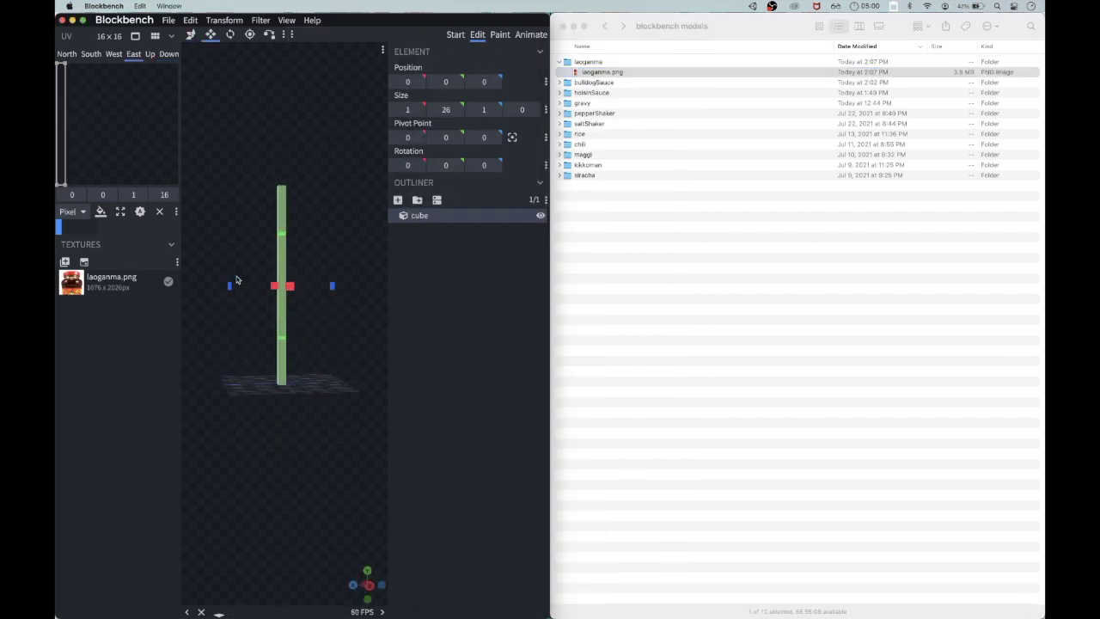
drag(229, 286, 173, 287)
drag(304, 285, 364, 286)
drag(285, 122, 430, 163)
drag(238, 305, 170, 325)
drag(305, 291, 352, 289)
drag(258, 122, 325, 130)
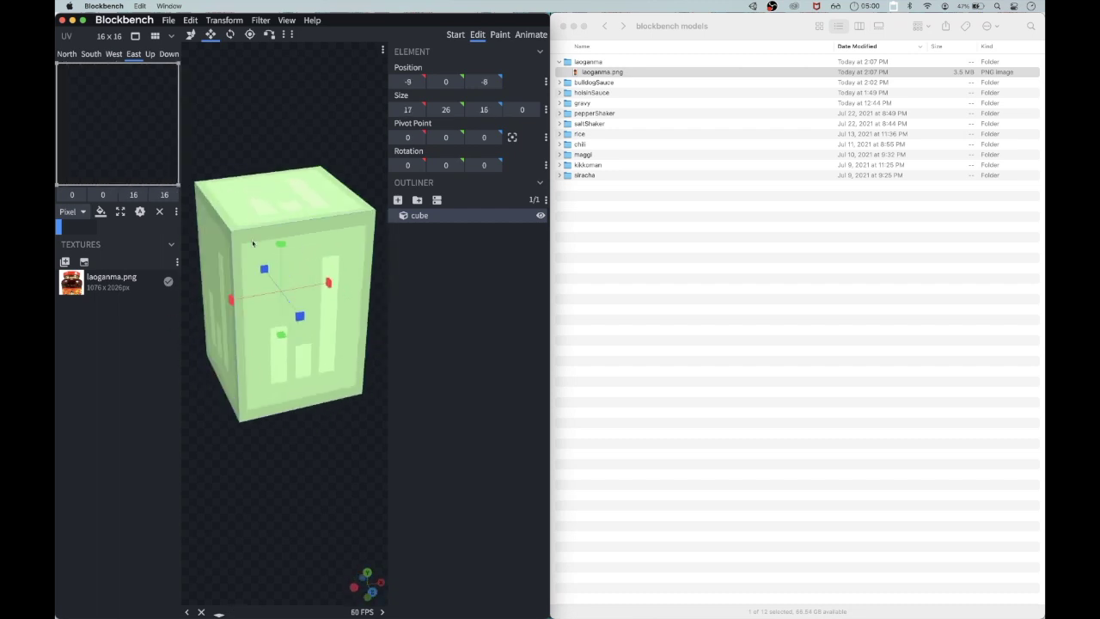
Duplicate the body cube, raise the copy to Y 30 and shorten it to a height of 11.
key(super+d)
drag(280, 248, 281, 73)
scroll(282, 154, down, 5)
drag(282, 161, 292, 202)
key(s)
Open laoganma.png as a visual reference and shorten the upper cube to a height of 5.
double_click(583, 73)
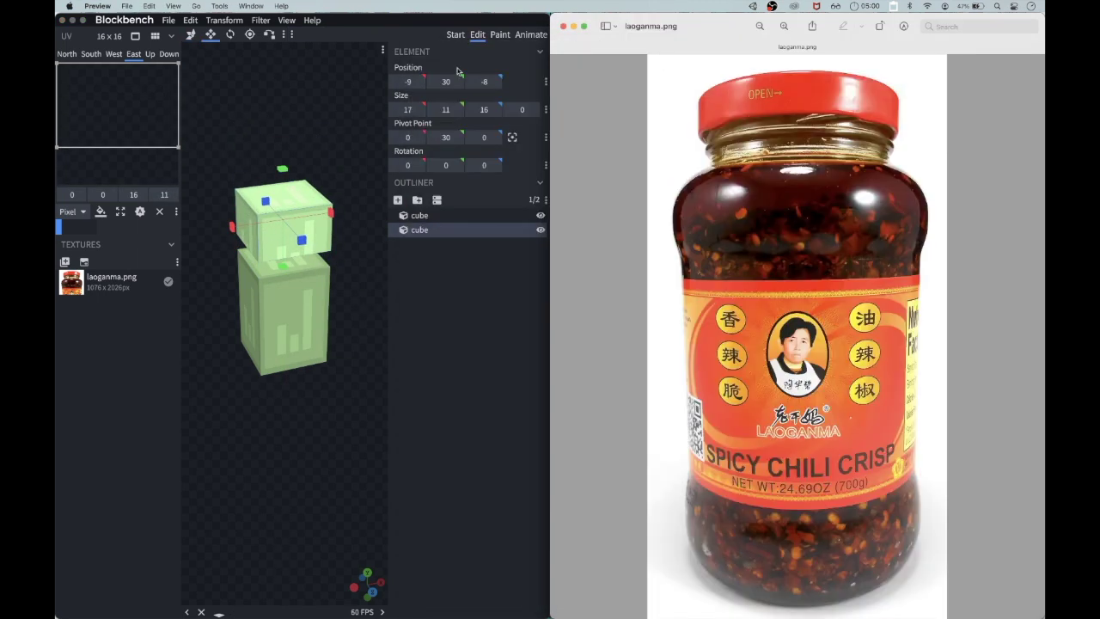
drag(284, 391, 320, 395)
drag(306, 145, 284, 191)
drag(314, 146, 324, 105)
drag(287, 172, 287, 176)
drag(298, 182, 323, 238)
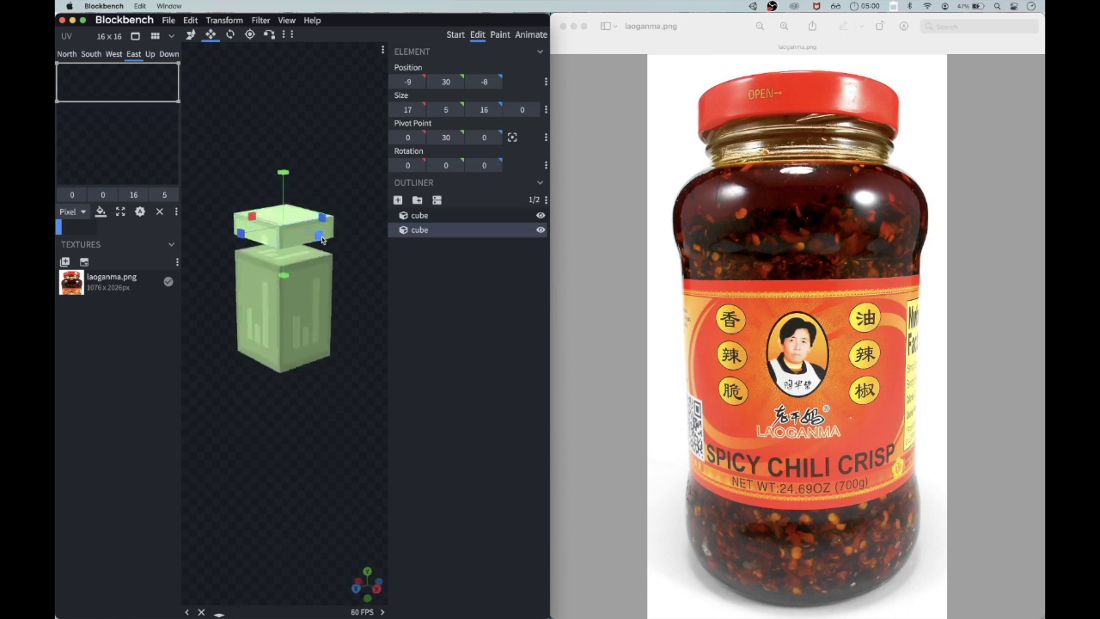
Widen the upper cube to 18 × 17.25 so that it overhangs the body on all sides.
drag(245, 238, 241, 240)
drag(225, 203, 288, 200)
drag(234, 238, 228, 239)
drag(233, 170, 284, 300)
Seat the shoulder cube on the body at Y 26 and place a duplicate at the base at Y -1.
key(v)
key(super+d)
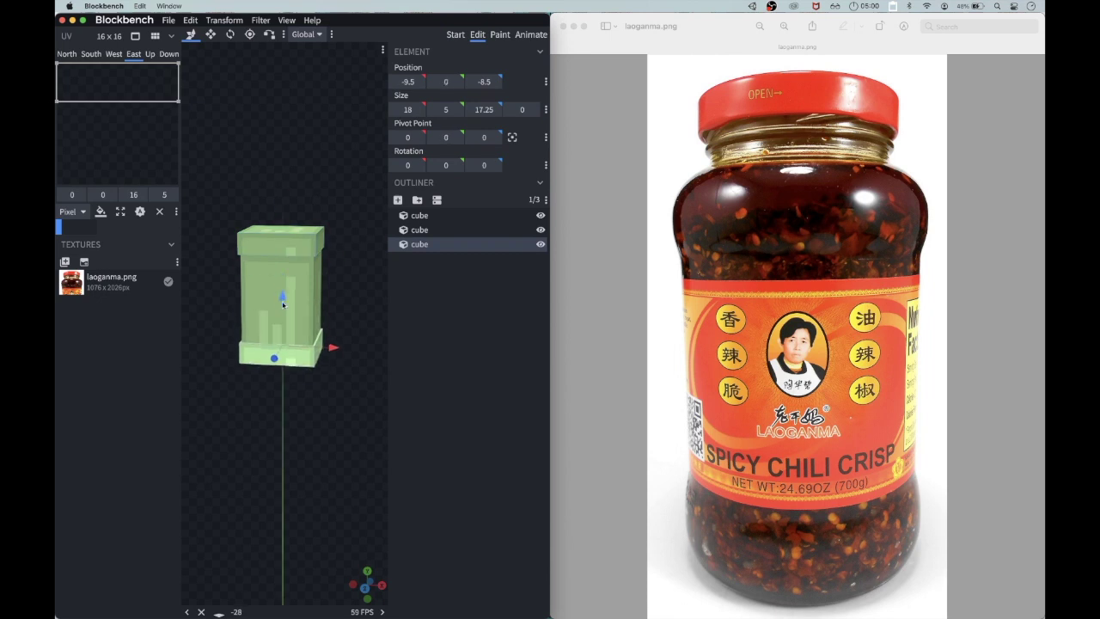
drag(324, 199, 282, 173)
Duplicate the shoulder cube twice and shorten the neck copy above the shoulder to a height of 3.
click(296, 230)
key(super+d)
key(super+d)
key(s)
drag(282, 169, 284, 177)
drag(339, 173, 316, 178)
drag(257, 241, 343, 246)
Enlarge the modelling window and narrow the neck cube to 17 × 16.25 at Y 31.
key(ctrl+alt+Return)
scroll(467, 257, up, 5)
drag(467, 258, 571, 193)
drag(679, 215, 464, 211)
drag(587, 175, 581, 173)
drag(653, 172, 586, 137)
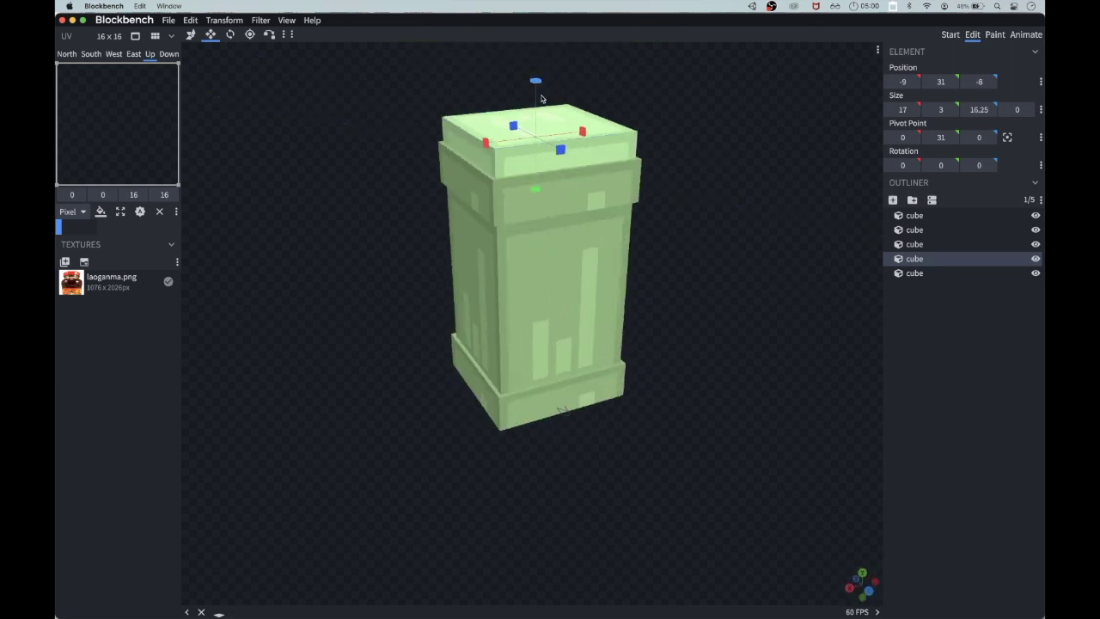
Duplicate the neck cube, place the copy on top at Y 34 and give it a height of 2.
key(super+d)
key(v)
mouse_move(535, 86)
mouse_down()
mouse_move(534, 53)
mouse_move(537, 67)
mouse_up()
drag(696, 128, 658, 119)
key(ctrl+alt+Left)
key(ctrl+alt+Return)
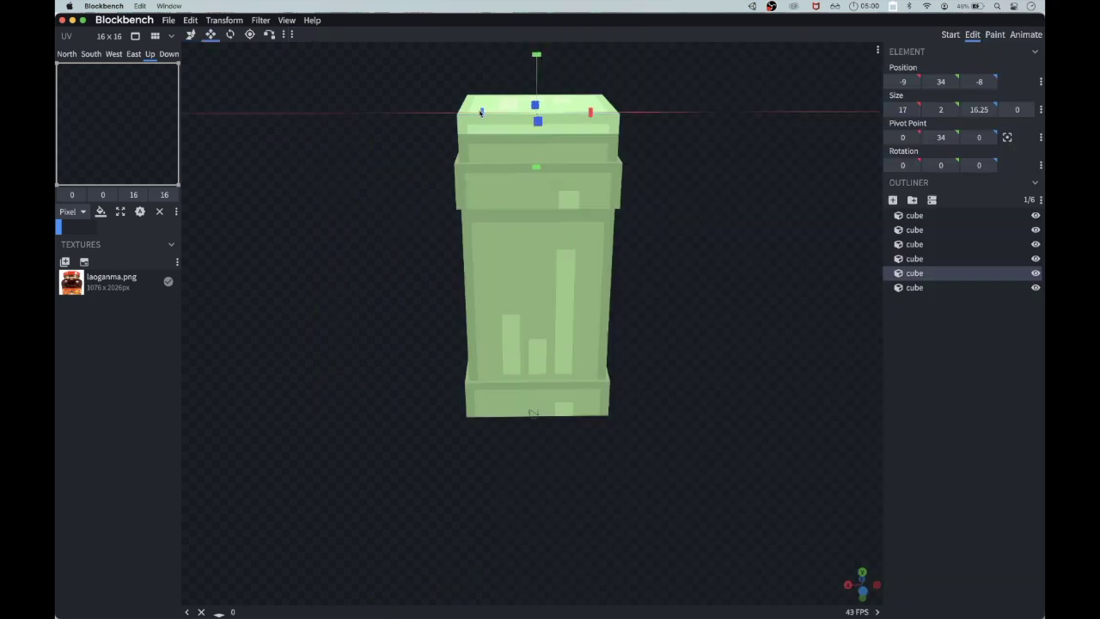
Widen the rim cube on top of the neck to 17.5 × 16.75.
drag(479, 113, 482, 112)
drag(414, 119, 509, 107)
drag(630, 128, 476, 117)
drag(634, 112, 471, 126)
drag(494, 197, 636, 164)
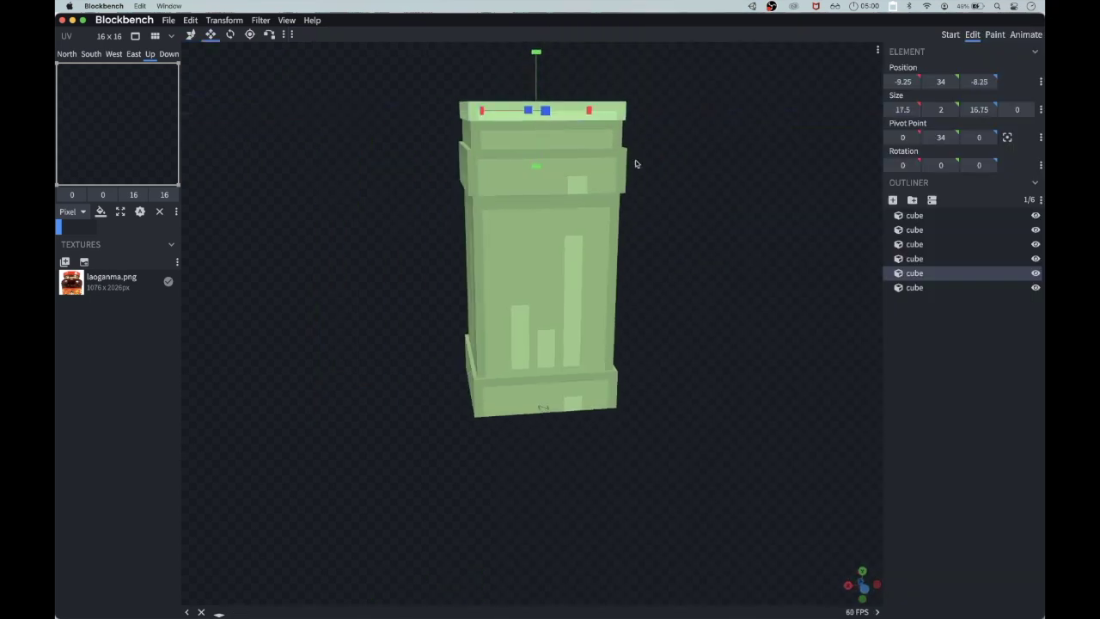
Raise the spare 18 × 5 × 17.25 cube to Y 36 as the lid and restore the view beside the reference picture.
scroll(636, 164, down, 4)
click(549, 169)
key(v)
drag(539, 171, 535, 135)
drag(605, 194, 510, 211)
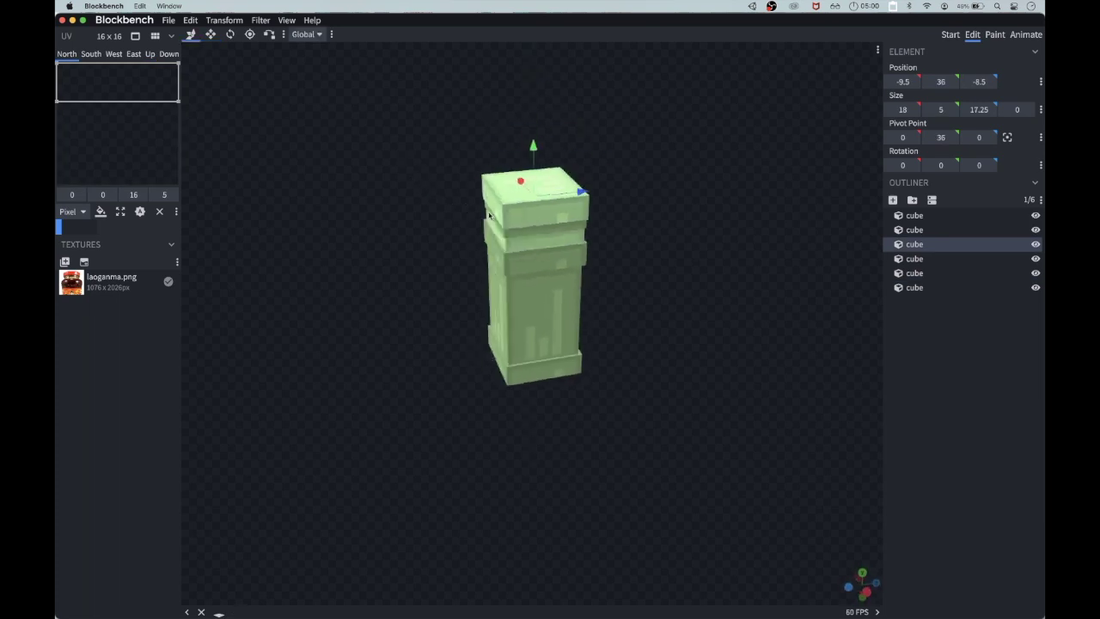
key(ctrl+alt+Left)
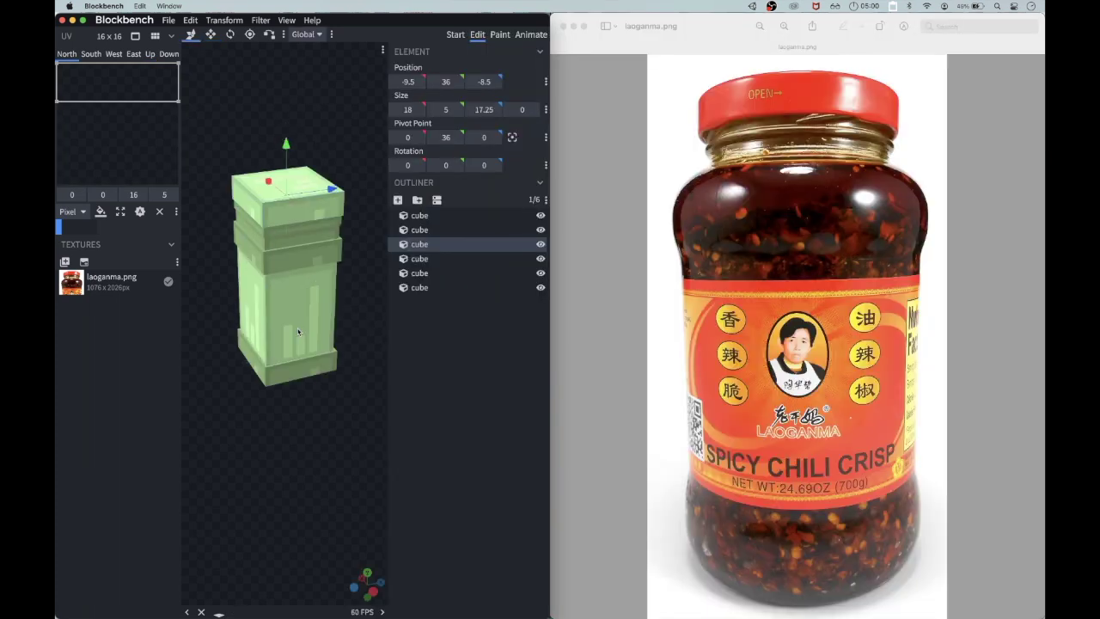
Apply laoganma.png to the base cube's north face and fit its UV to the chili area below the label.
drag(230, 413, 261, 354)
click(258, 355)
drag(98, 282, 113, 97)
drag(113, 97, 114, 181)
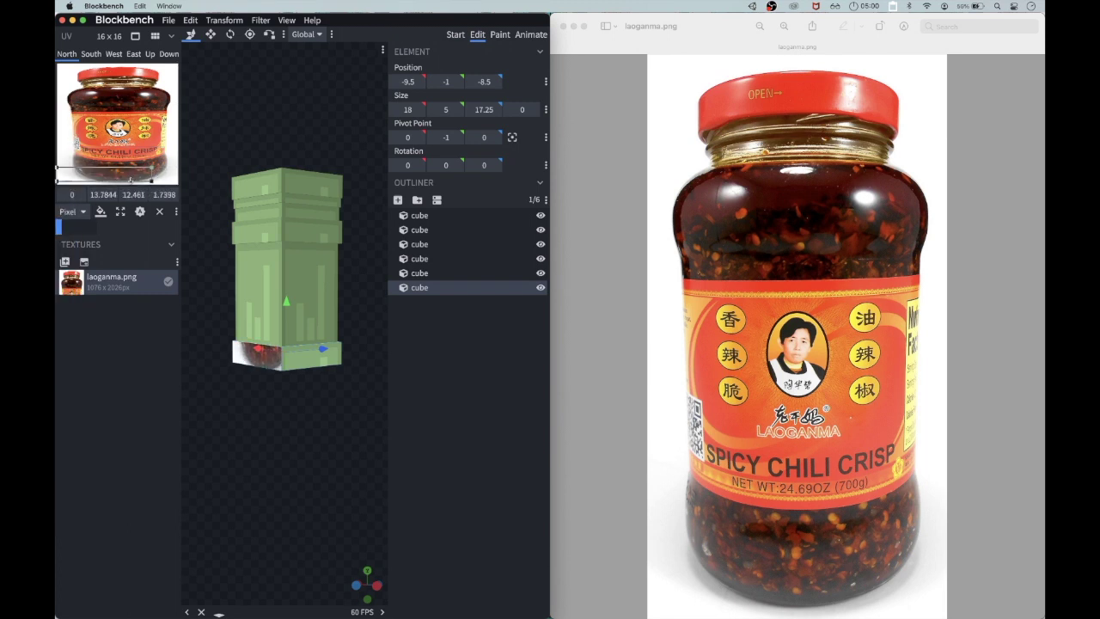
drag(366, 20, 418, 20)
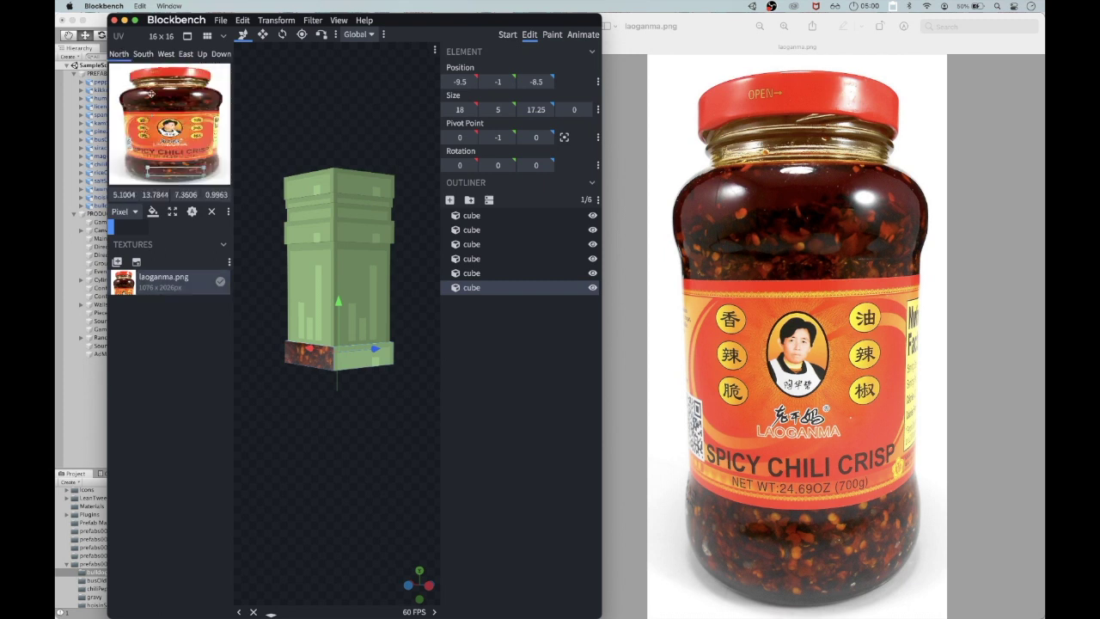
Paste the chili mapping onto the base cube's other faces and move the down face's UV to the dark sauce above the label.
click(187, 54)
key(super+v)
drag(270, 96, 301, 30)
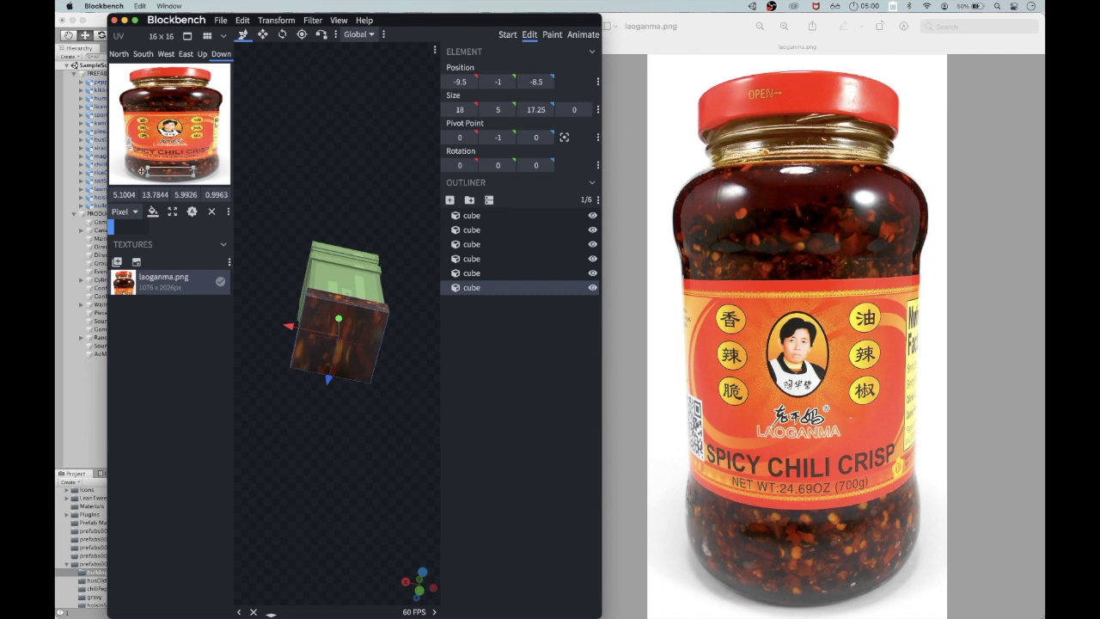
drag(142, 171, 179, 99)
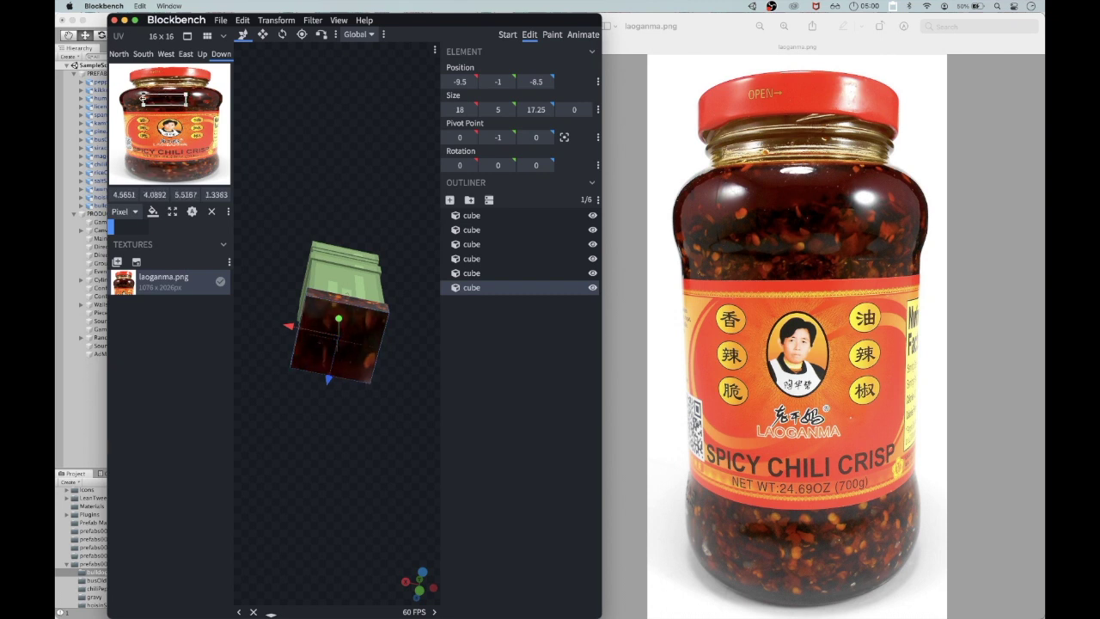
drag(147, 99, 146, 102)
drag(331, 163, 272, 285)
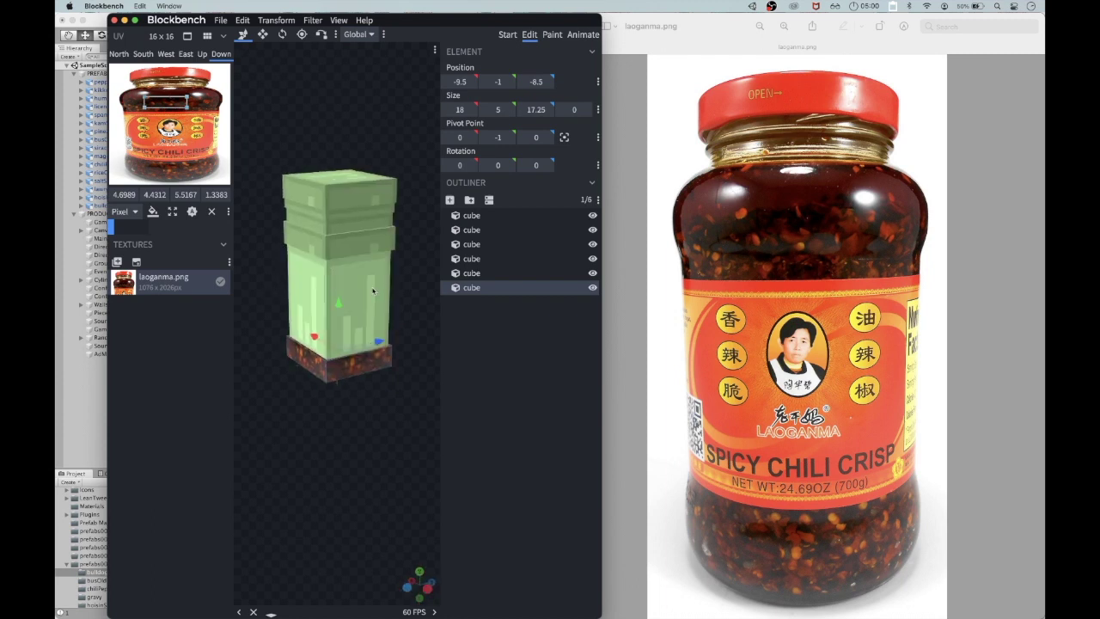
Apply the texture to the body cube's west face and fit its UV over the front label.
click(330, 270)
key(super+v)
drag(182, 170, 206, 160)
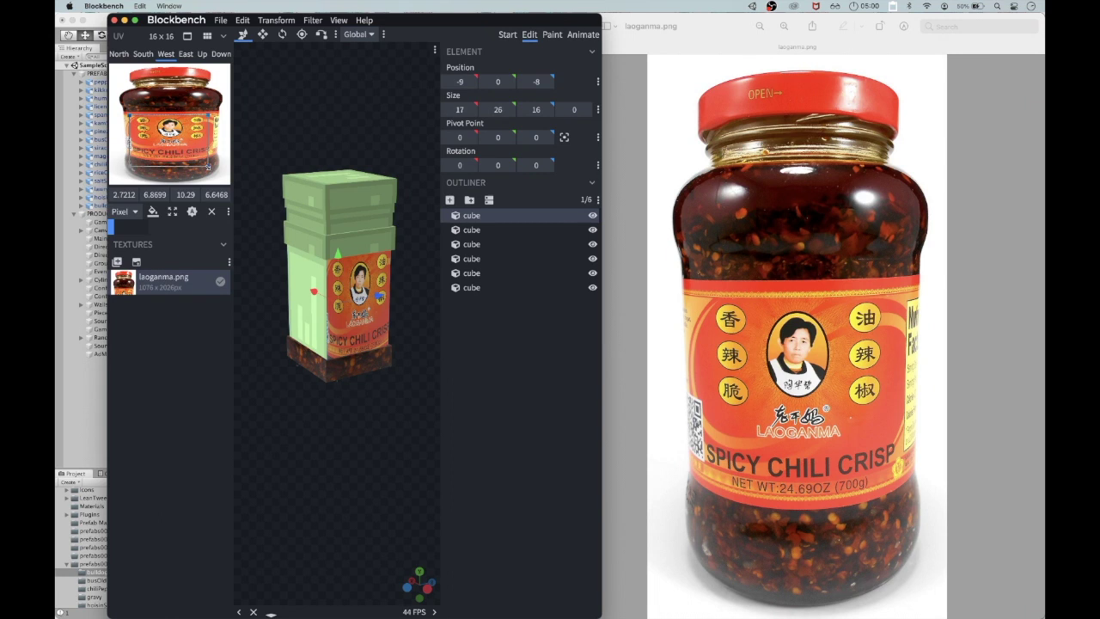
drag(168, 112, 168, 112)
Copy the label mapping and paste it onto the body cube's south, east and down faces.
drag(343, 96, 303, 222)
key(super+c)
click(145, 55)
key(super+v)
click(187, 55)
key(super+v)
click(220, 56)
key(super+v)
Fit the shoulder cube's east-face UV to the dark chili band above the label and copy that face.
click(303, 222)
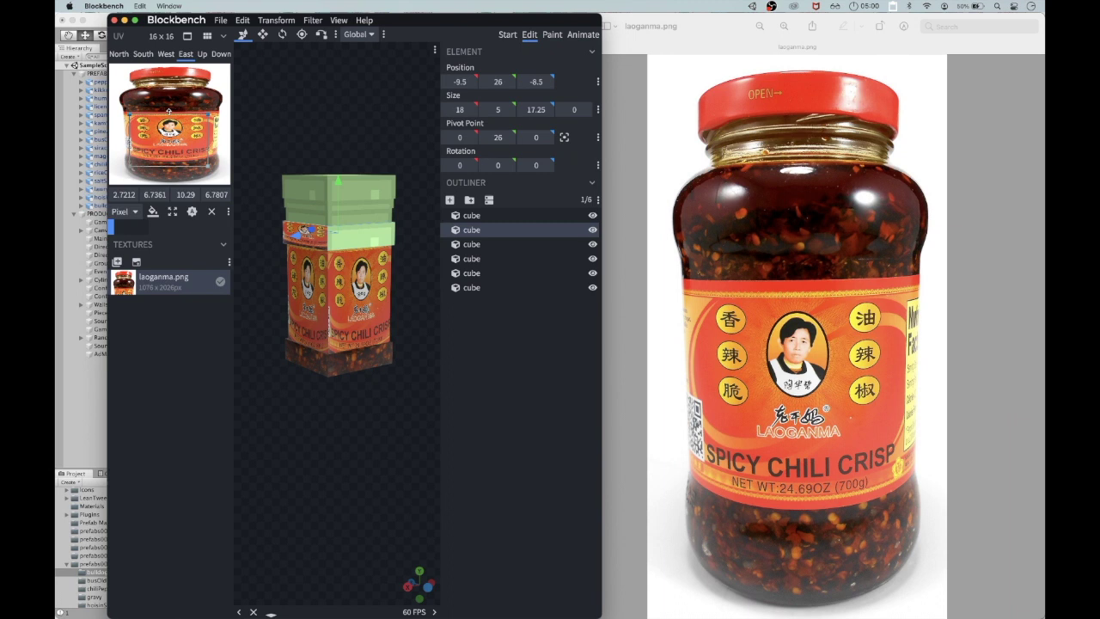
drag(270, 114, 344, 116)
key(super+c)
Paste the dark chili band mapping onto the shoulder cube's north, south, west and down faces.
drag(259, 127, 350, 132)
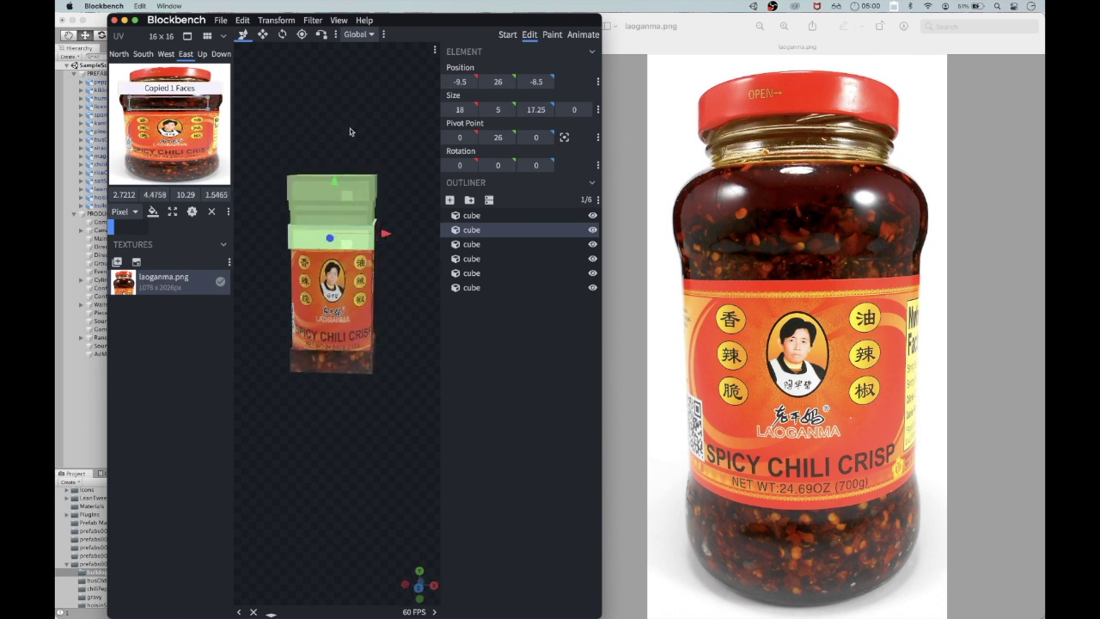
click(118, 55)
key(super+v)
click(143, 55)
key(super+v)
click(166, 55)
key(super+v)
click(220, 54)
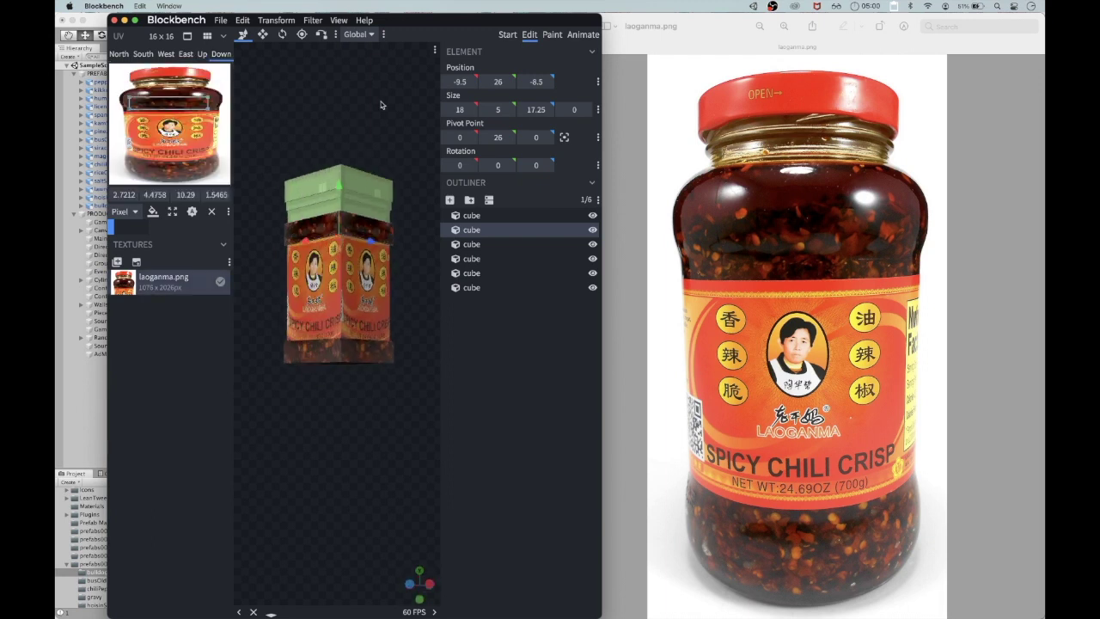
Fit the neck cube's UV to the glass neck under the lid and paste the mapping onto its other faces.
click(302, 218)
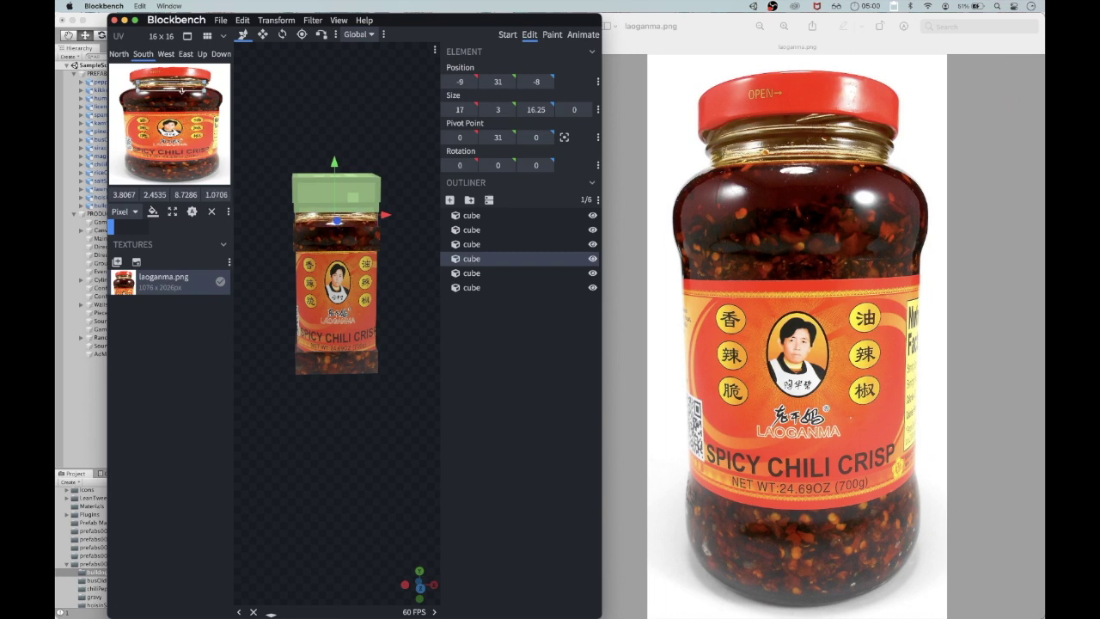
drag(334, 138, 309, 127)
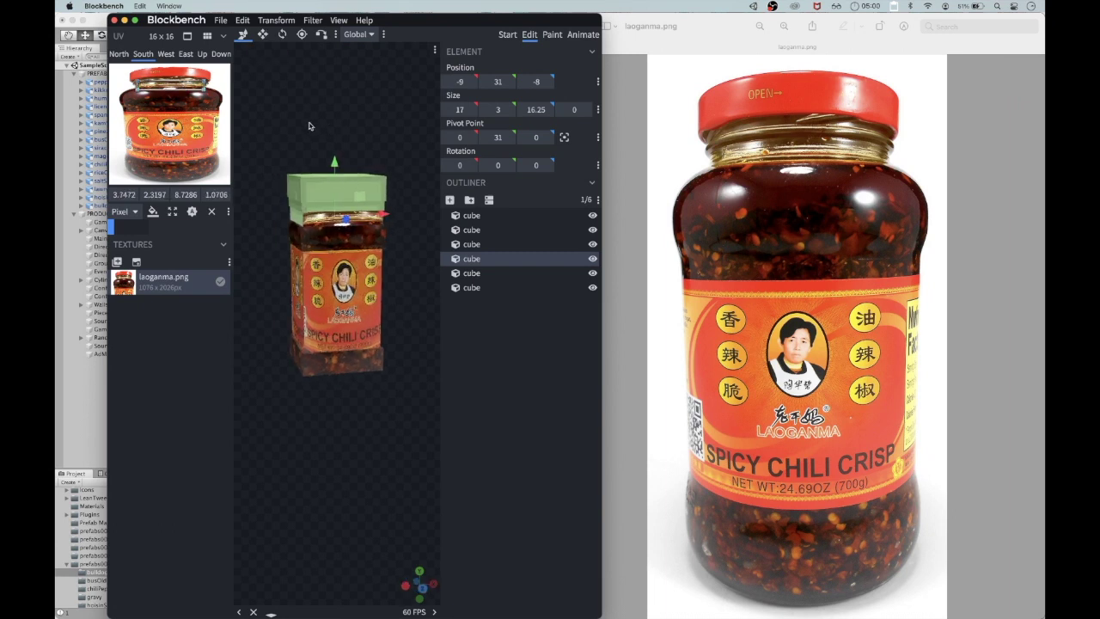
click(203, 55)
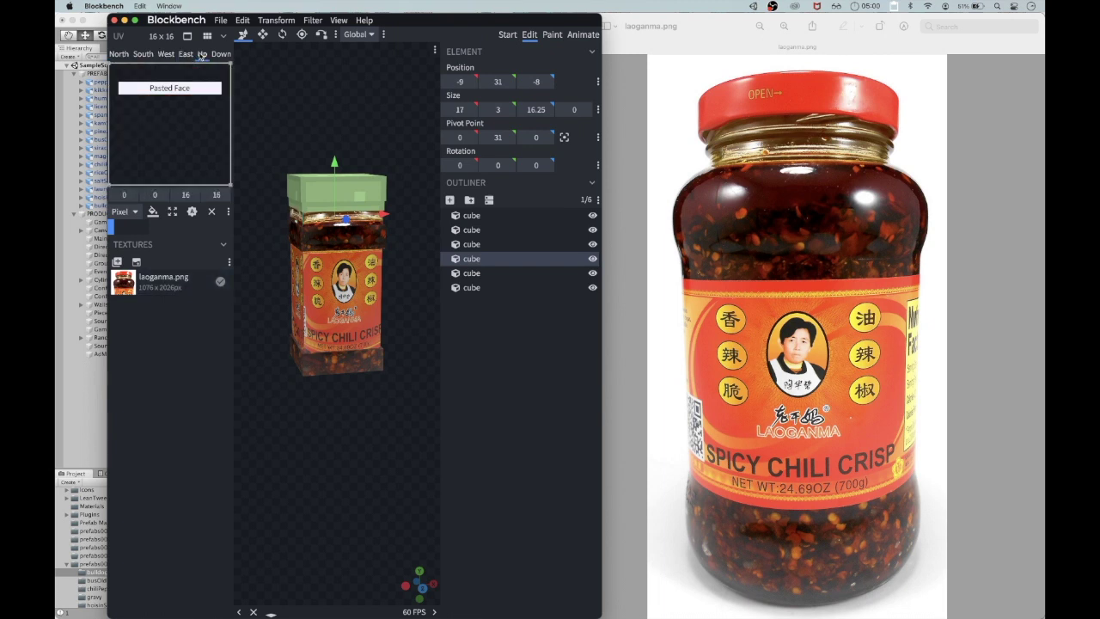
click(221, 54)
Paste the glass neck mapping onto the rim cube's faces with the UV reduced to a thin band 0.3866 high.
drag(296, 85, 336, 102)
click(326, 203)
key(super+v)
click(129, 54)
key(super+v)
click(202, 54)
key(super+v)
click(221, 54)
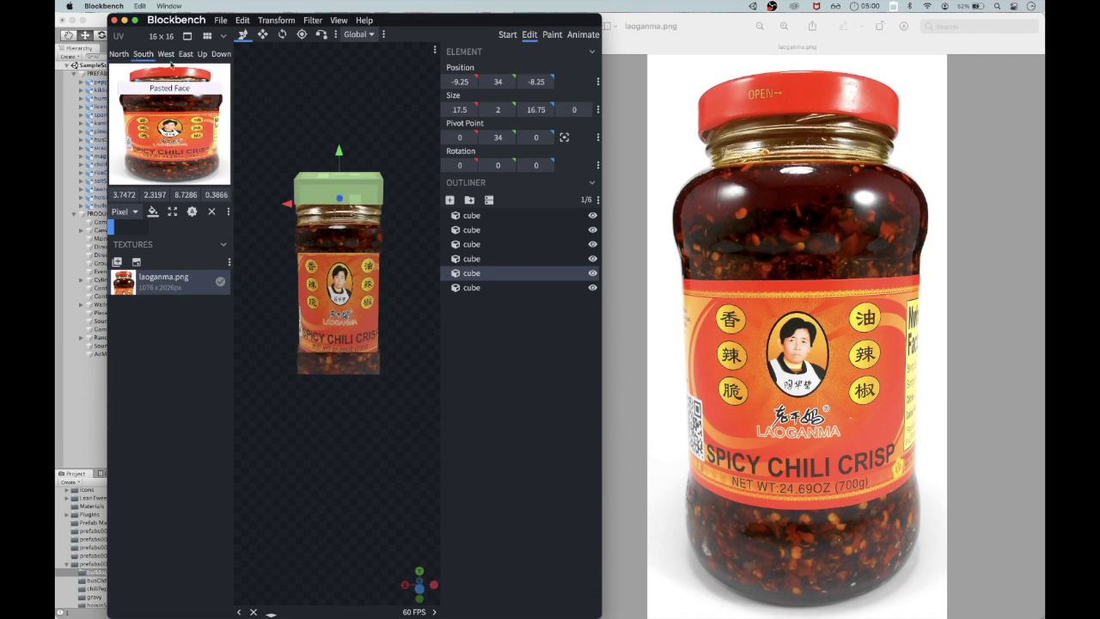
click(220, 55)
key(super+v)
Apply the texture to the lid cube's west face and fit its UV over the red lid.
drag(303, 91, 269, 84)
click(344, 186)
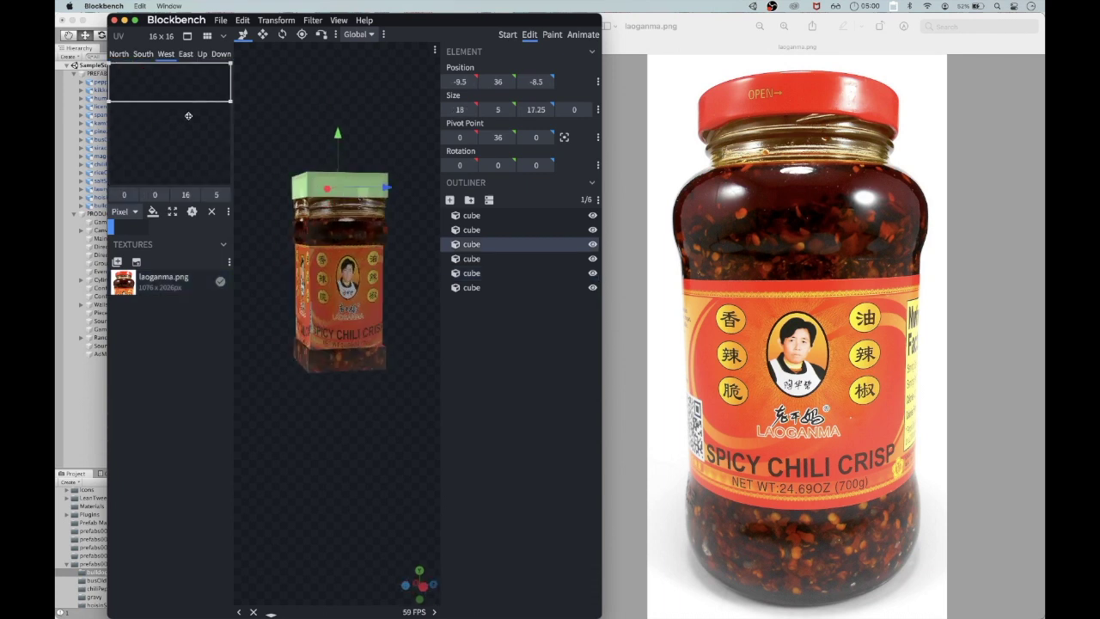
key(super+v)
drag(169, 81, 179, 70)
Shorten the lid cube to a height of 3 and move its west-face UV to a plain red patch of the lid.
drag(279, 141, 276, 170)
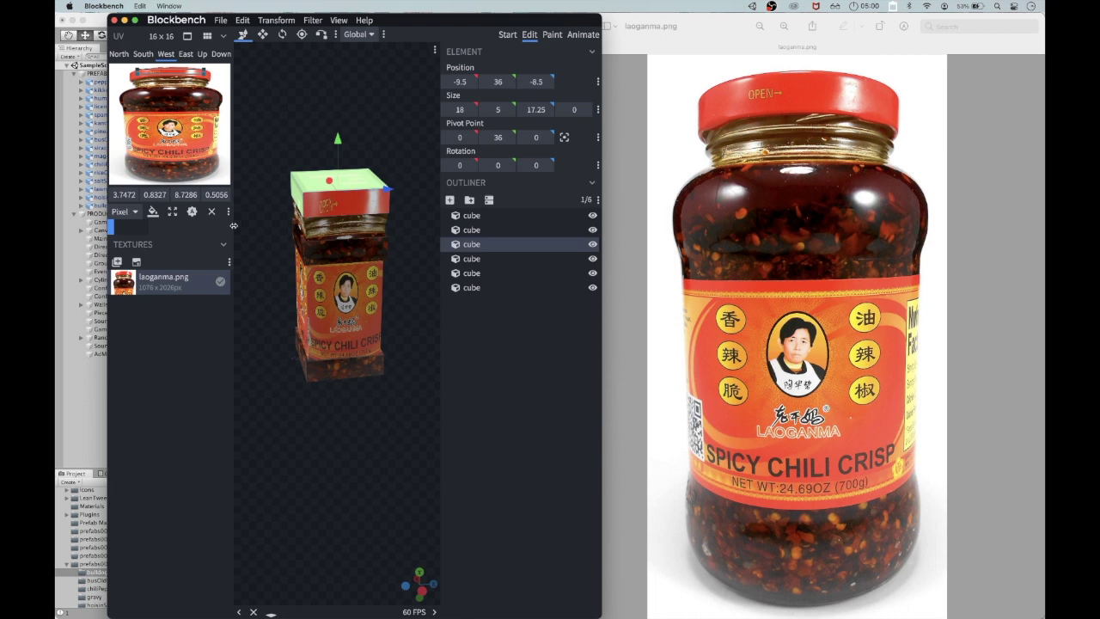
key(s)
drag(337, 140, 339, 151)
drag(402, 137, 398, 104)
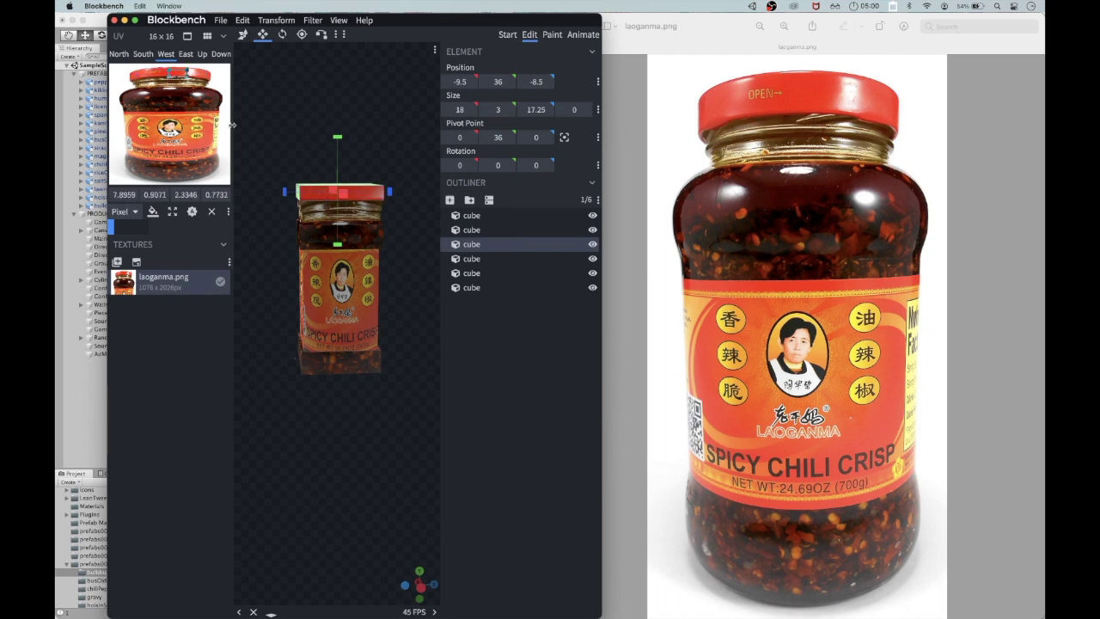
Paste the plain red mapping onto the lid cube's south, east, up and north faces.
click(143, 55)
key(super+v)
click(186, 55)
key(super+v)
click(202, 55)
key(super+v)
drag(349, 103, 400, 67)
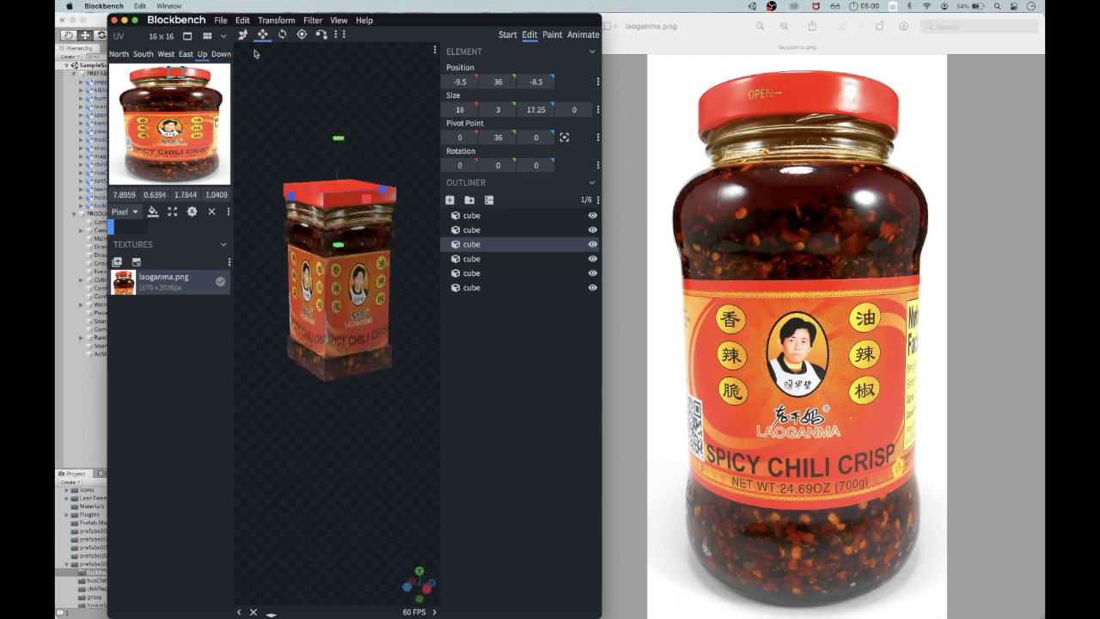
click(120, 55)
Adjust the lid cube's east-face UV to start at 6.9442 with a width of 2.8104 on the red lid.
drag(338, 178, 362, 175)
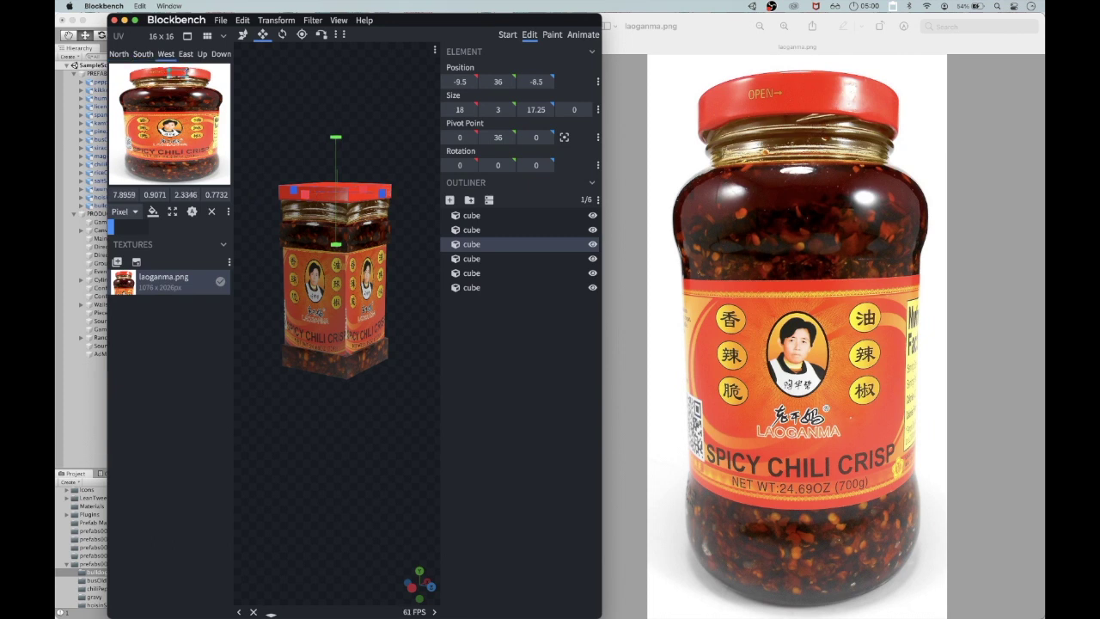
drag(169, 74, 162, 74)
drag(266, 94, 383, 107)
click(243, 34)
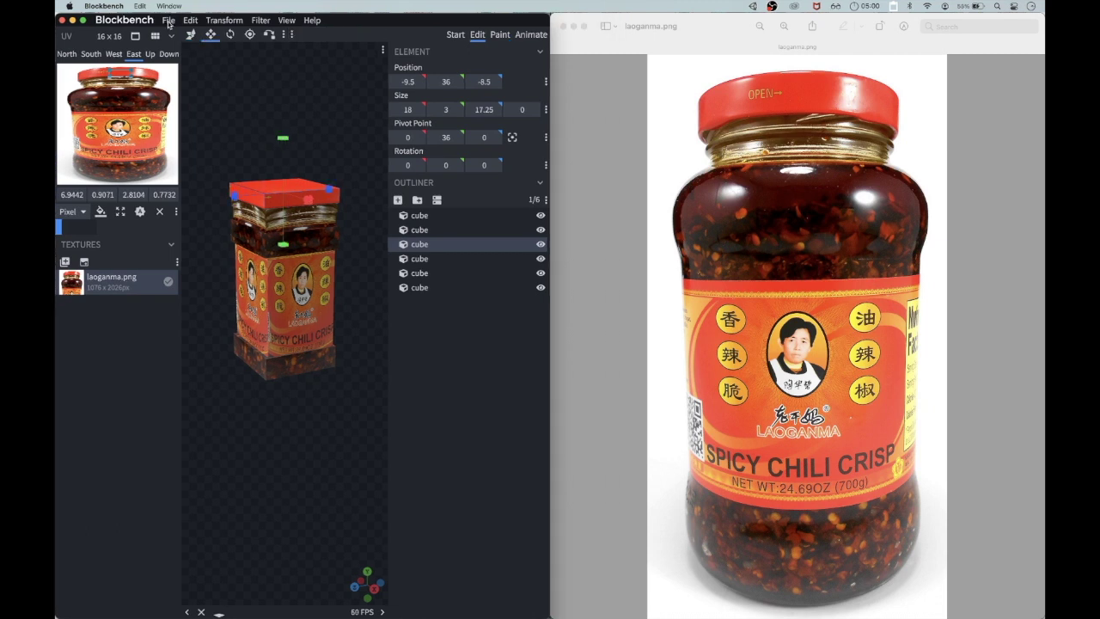
Save the project as laoganma.bbmodel in the laoganma folder.
click(168, 20)
click(196, 97)
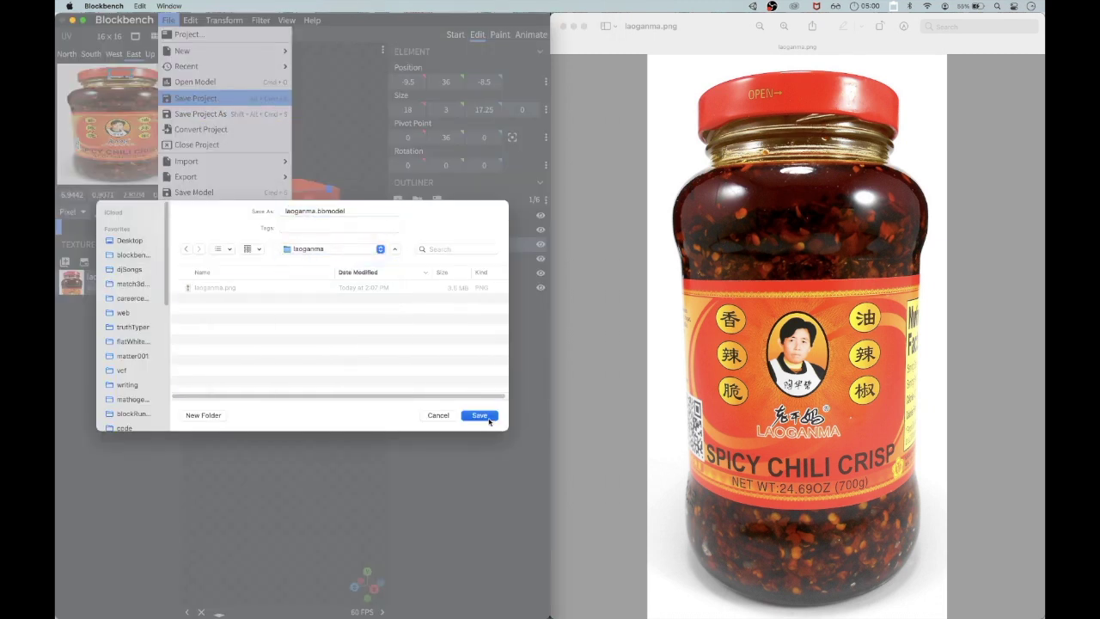
click(479, 415)
Export the jar as the OBJ model laoganma.obj into the laoganma folder.
mouse_move(198, 176)
click(337, 177)
click(344, 249)
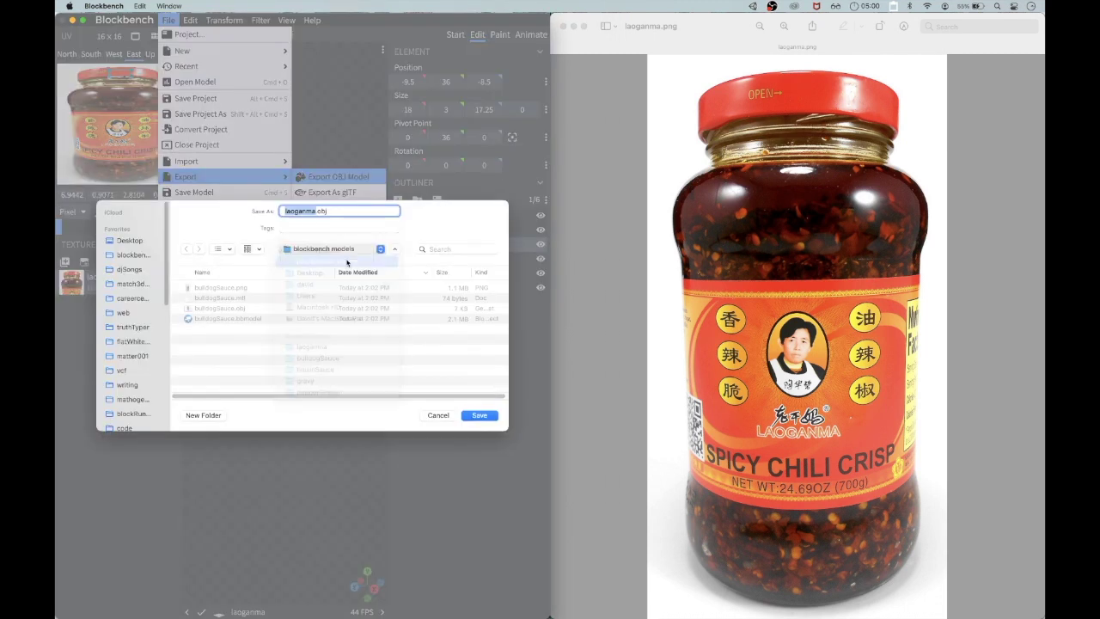
click(347, 262)
click(478, 415)
Switch to Finder beside Unity and select the laoganma .mtl, .obj and .bbmodel files.
key(super+Tab)
key(super+Tab)
key(super+Tab)
key(super+Tab)
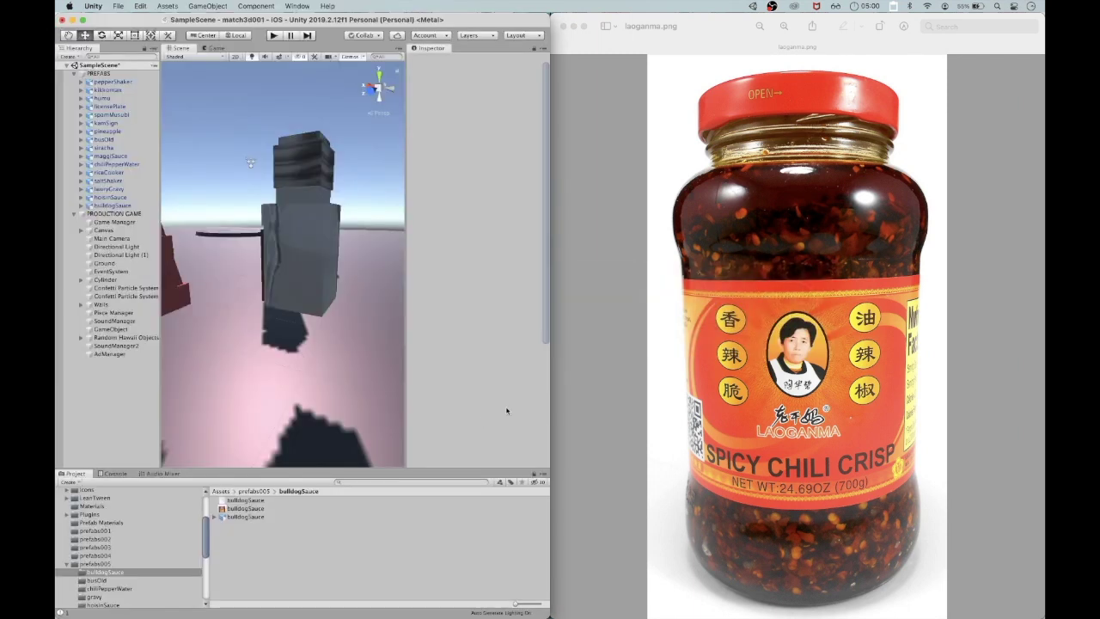
key(super+Tab)
key(super+Tab)
click(621, 84)
shift+click(615, 103)
Create a folder named laoganma inside prefabs005 in the Unity project.
click(136, 565)
right_click(140, 564)
mouse_move(191, 336)
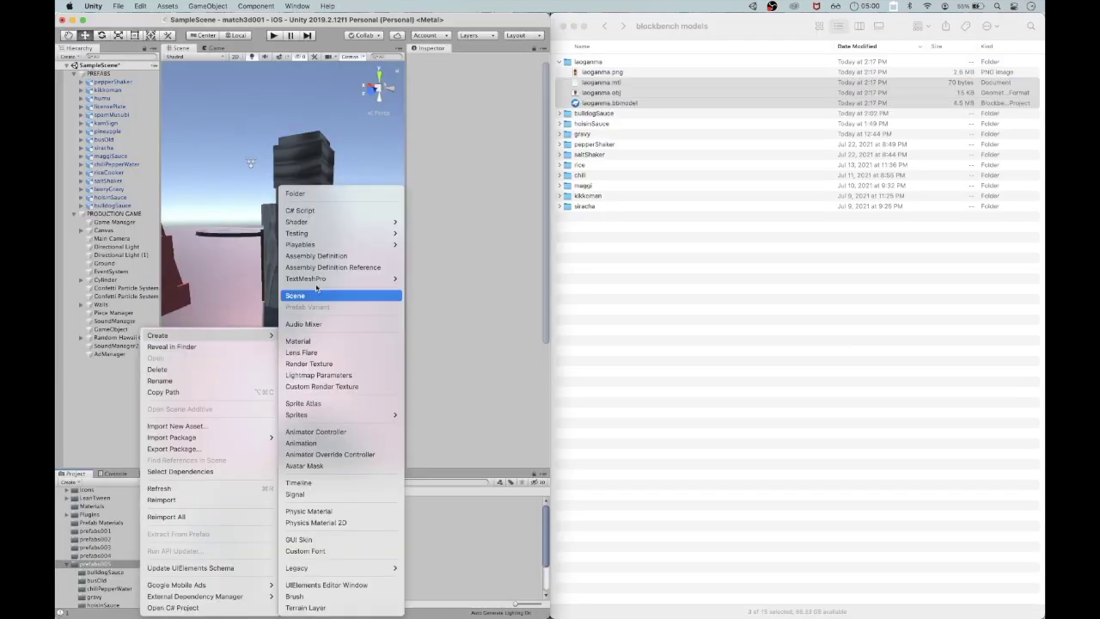
click(340, 194)
text(laoganma)
key(Return)
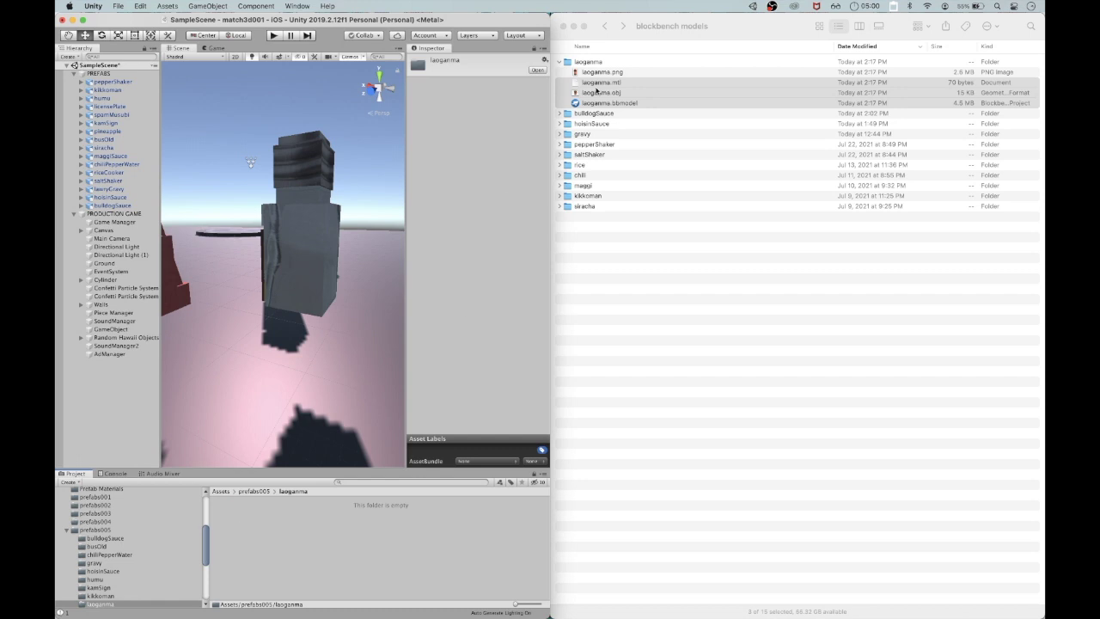
Import laoganma.mtl, laoganma.obj and laoganma.bbmodel into the new laoganma folder and select the imported model.
click(597, 89)
drag(361, 545, 361, 545)
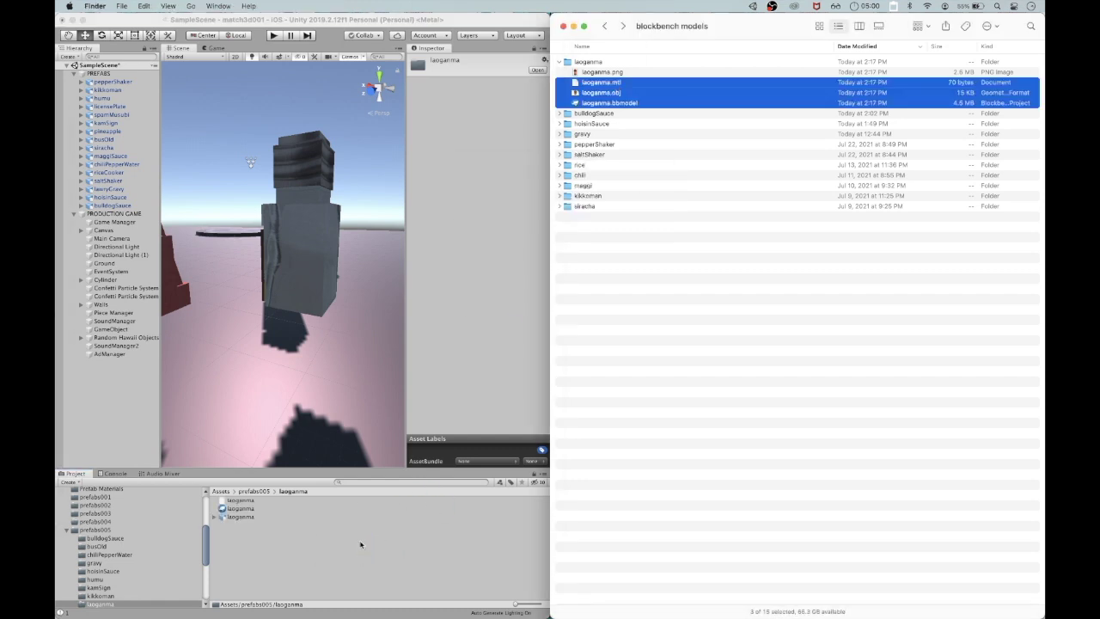
click(252, 522)
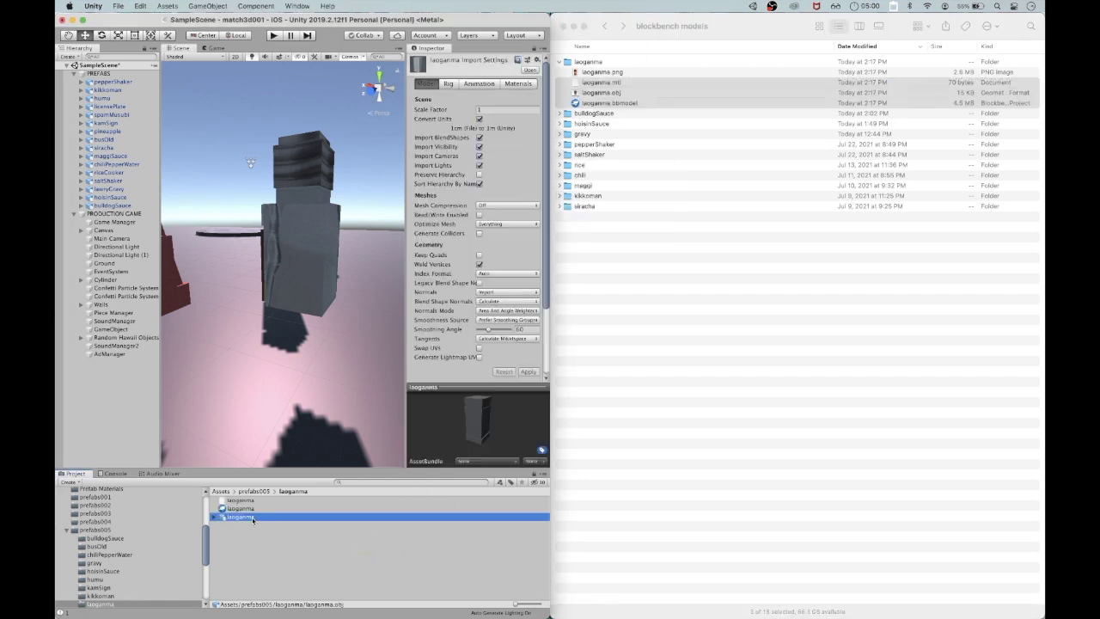
Switch to Blockbench and examine the face UV mapping of each of the jar's cubes.
key(super+Tab)
key(super+Tab)
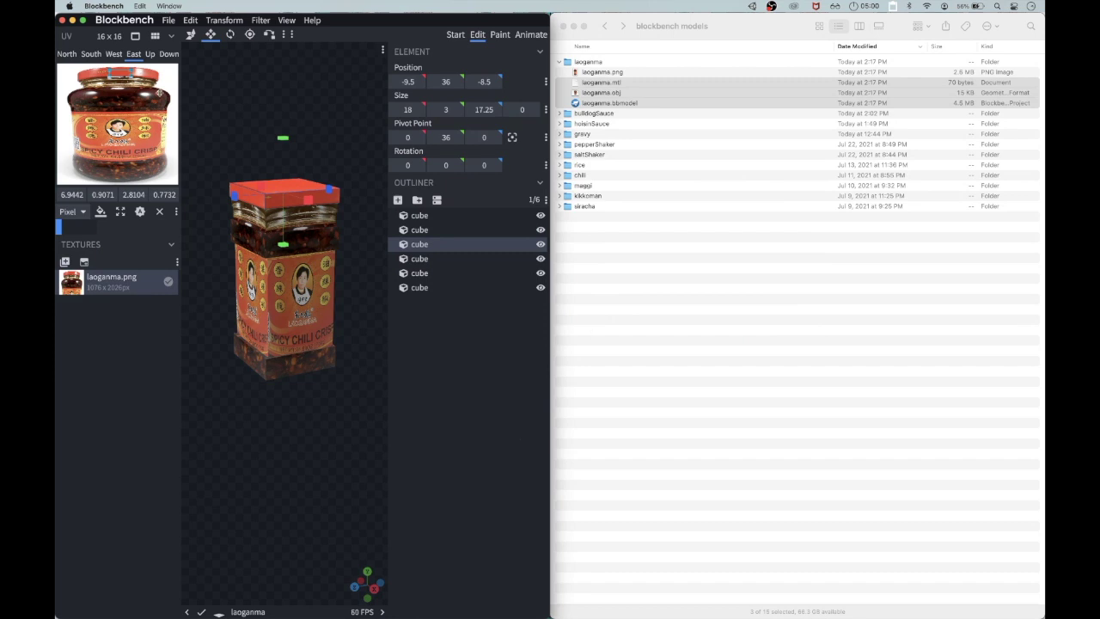
click(405, 216)
click(157, 38)
click(505, 162)
click(429, 230)
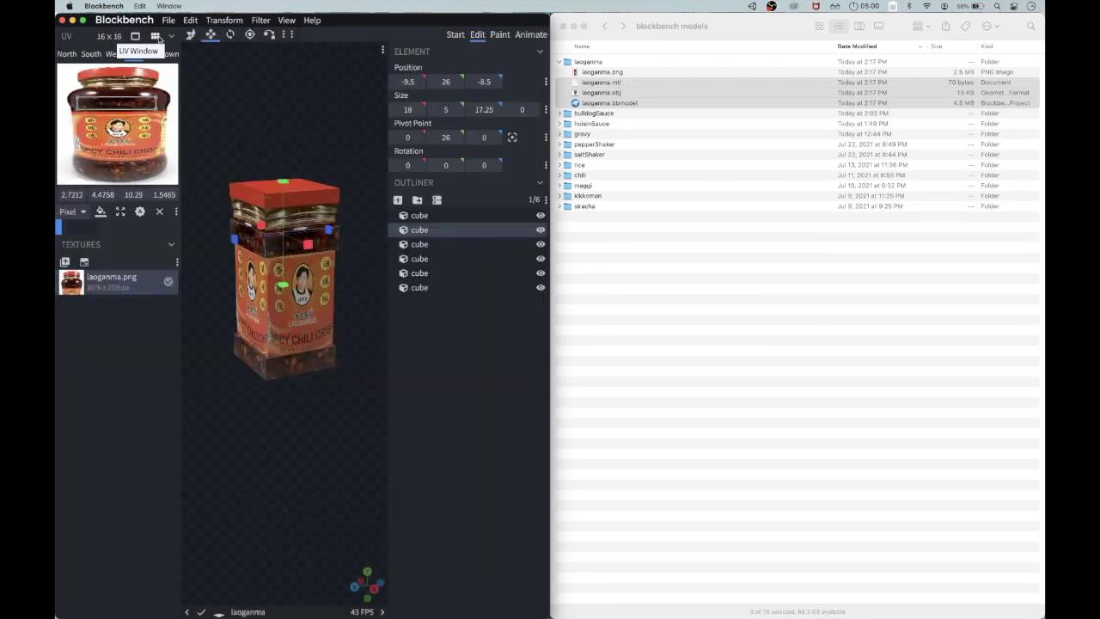
click(406, 245)
click(158, 38)
key(Escape)
click(407, 259)
click(157, 38)
key(Escape)
click(407, 273)
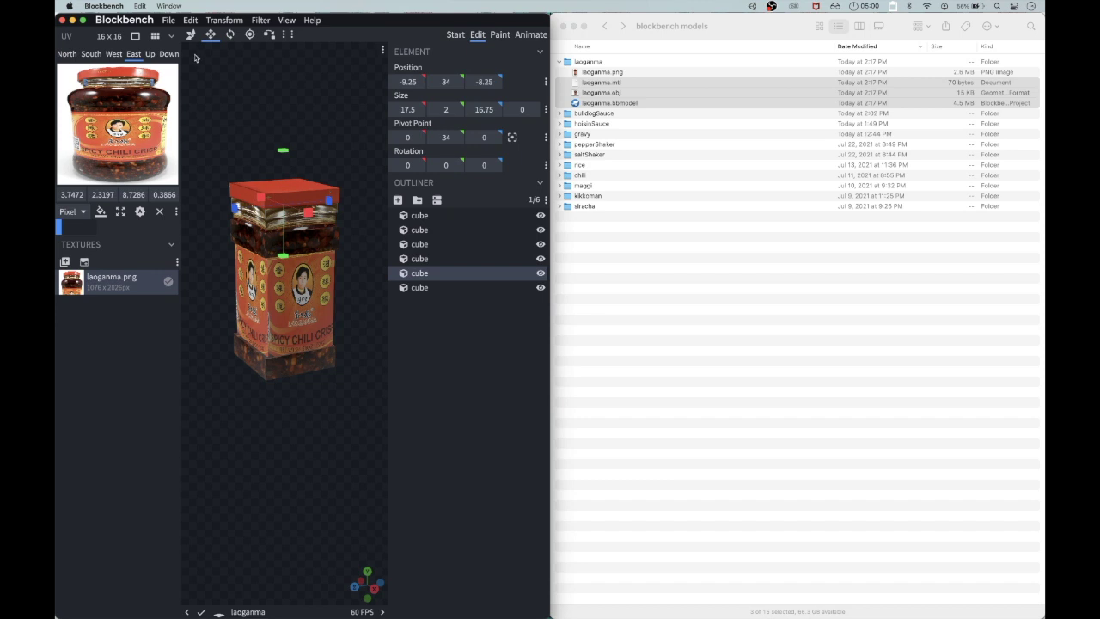
click(157, 37)
click(504, 162)
click(419, 287)
click(157, 38)
click(505, 163)
click(317, 390)
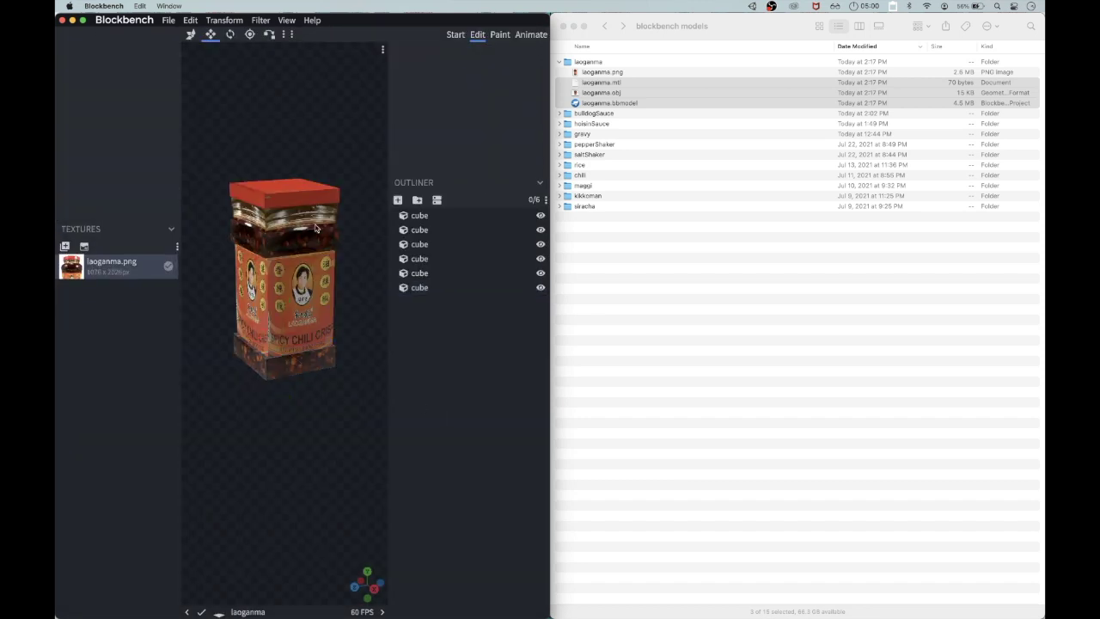
click(316, 228)
Switch to Finder and import laoganma.png into the laoganma folder in Unity.
key(super+Tab)
click(602, 74)
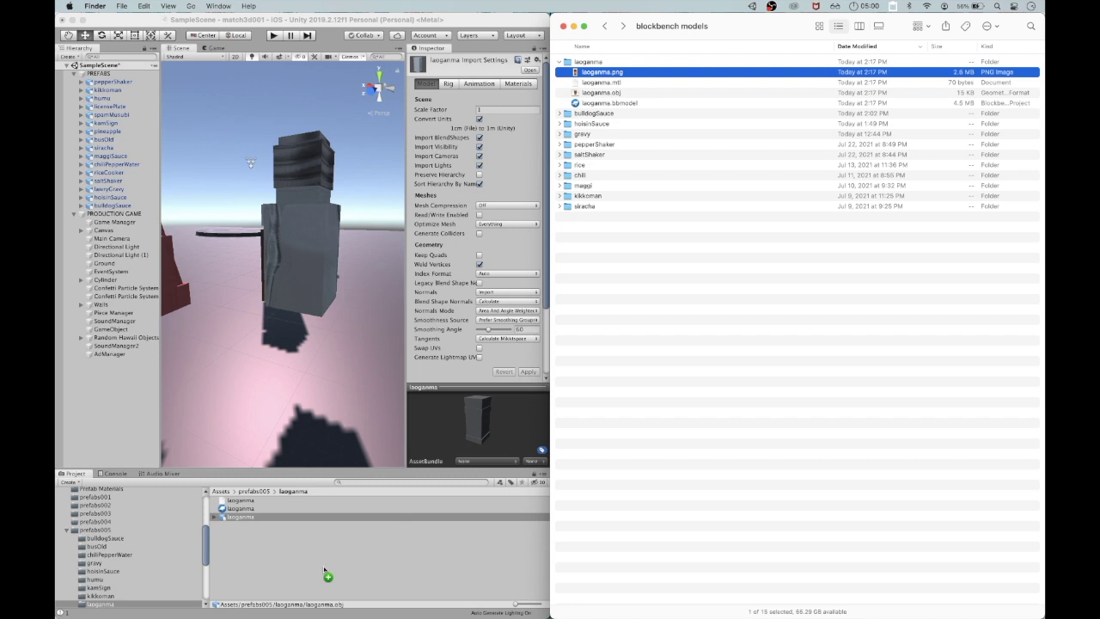
Delete the imported laoganma .mtl, .bbmodel and .obj assets from the Unity folder, keeping the texture.
click(242, 517)
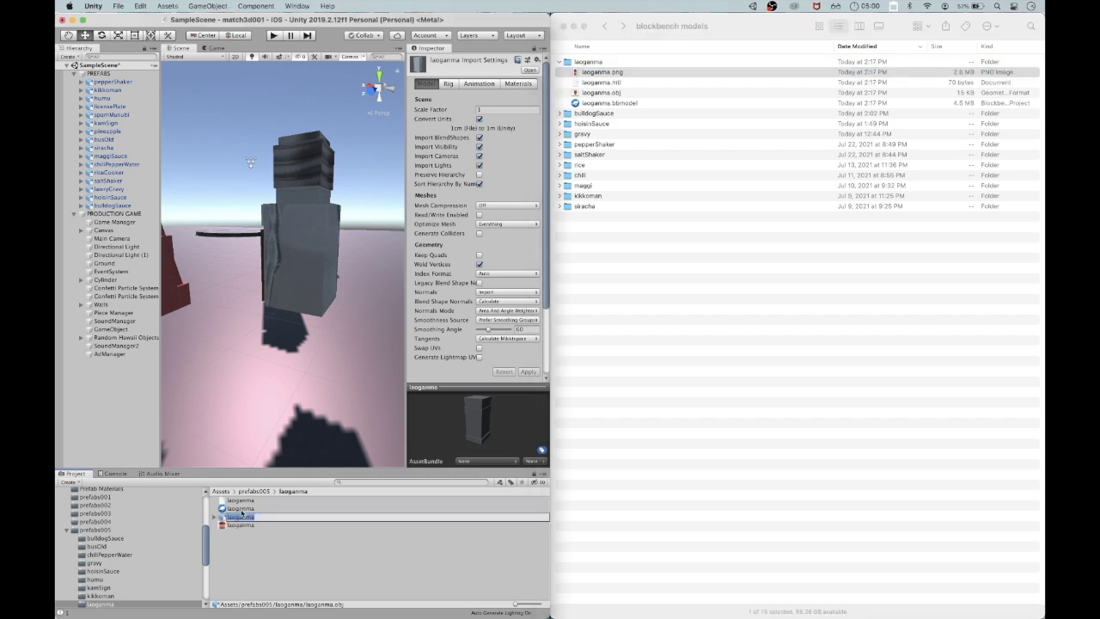
shift+click(242, 501)
right_click(245, 517)
click(263, 368)
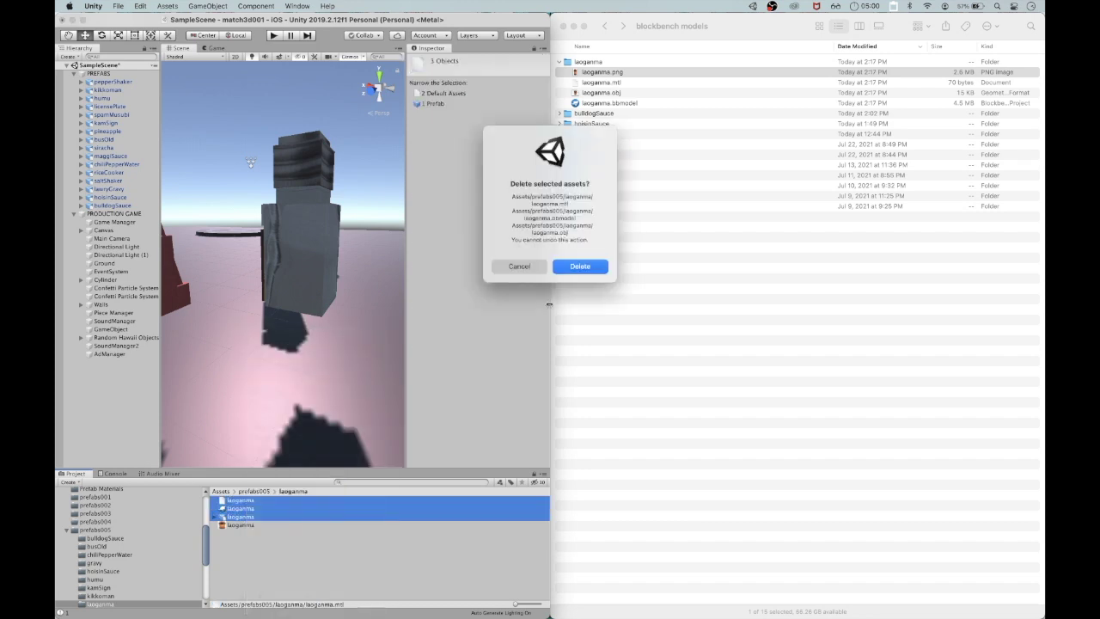
click(579, 265)
Import laoganma.mtl and laoganma.obj into the Unity laoganma folder beside the texture and select the model.
click(582, 289)
click(608, 85)
shift+click(606, 93)
drag(606, 93, 344, 547)
click(241, 519)
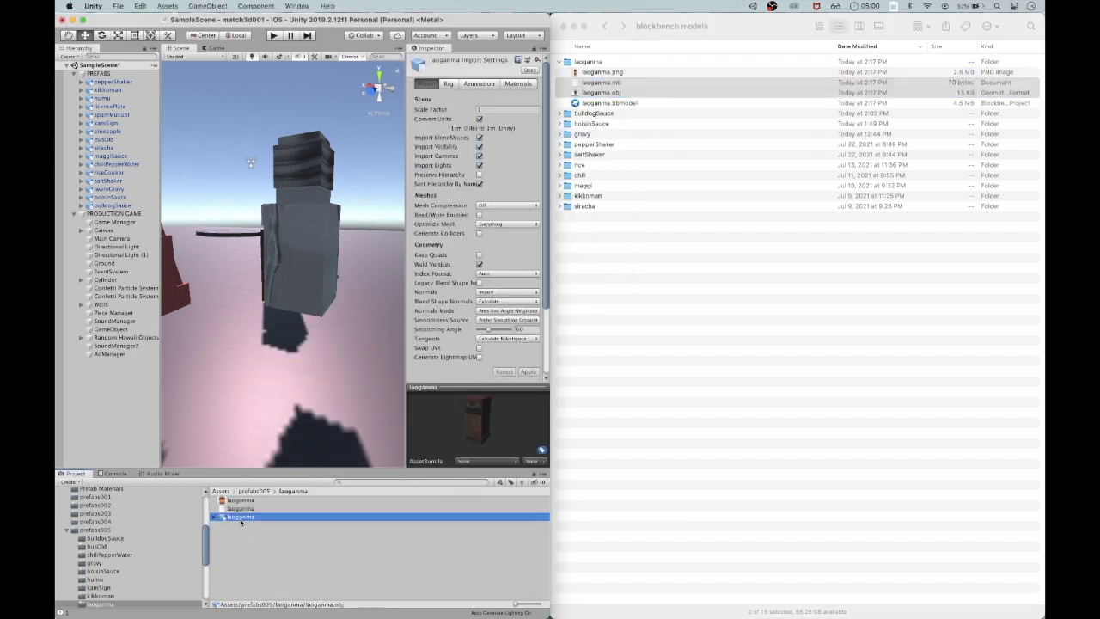
Place the laoganma model in the scene and move it into the PREFABS group of the hierarchy.
drag(241, 518, 228, 309)
double_click(101, 214)
drag(100, 215, 75, 87)
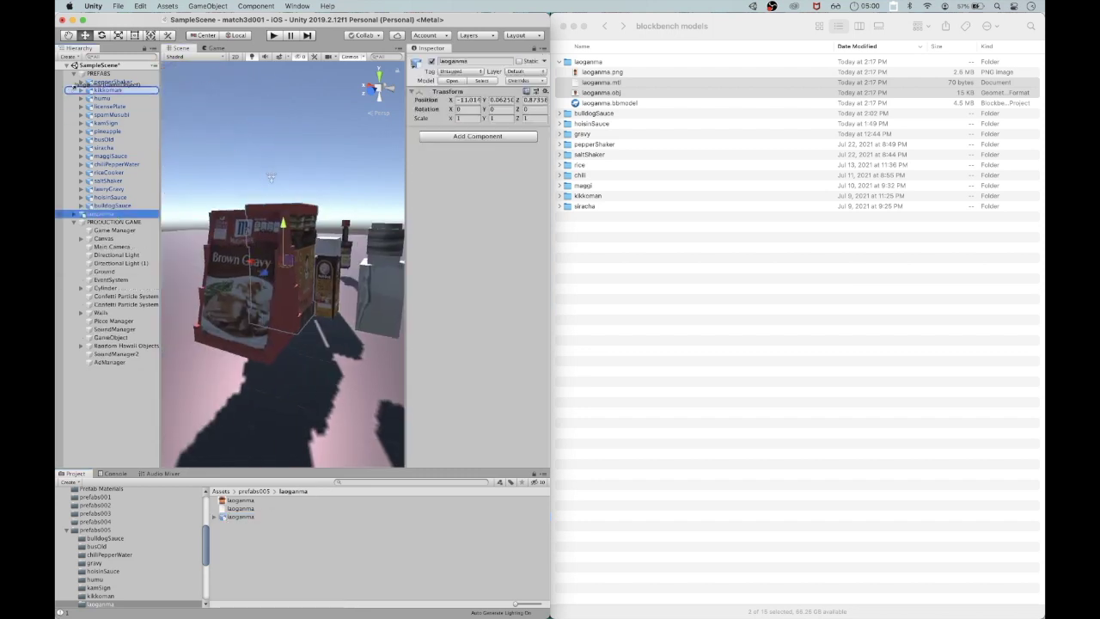
double_click(103, 212)
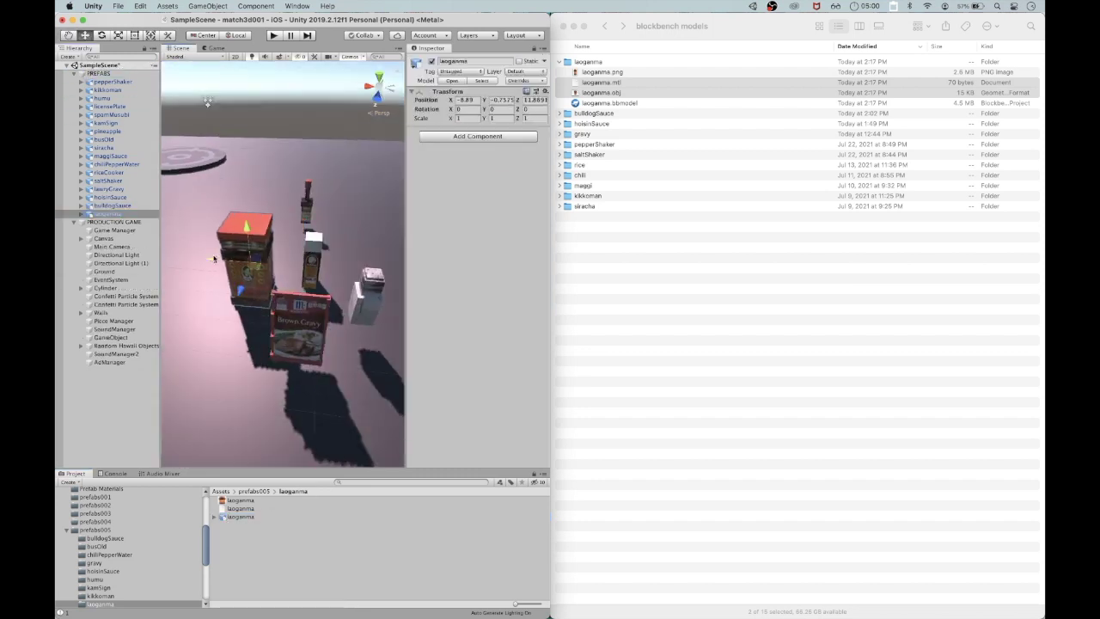
Add a Rigidbody and a Box Collider component to the laoganma object.
click(478, 137)
text(rigid)
key(Return)
click(479, 232)
text(box)
key(Return)
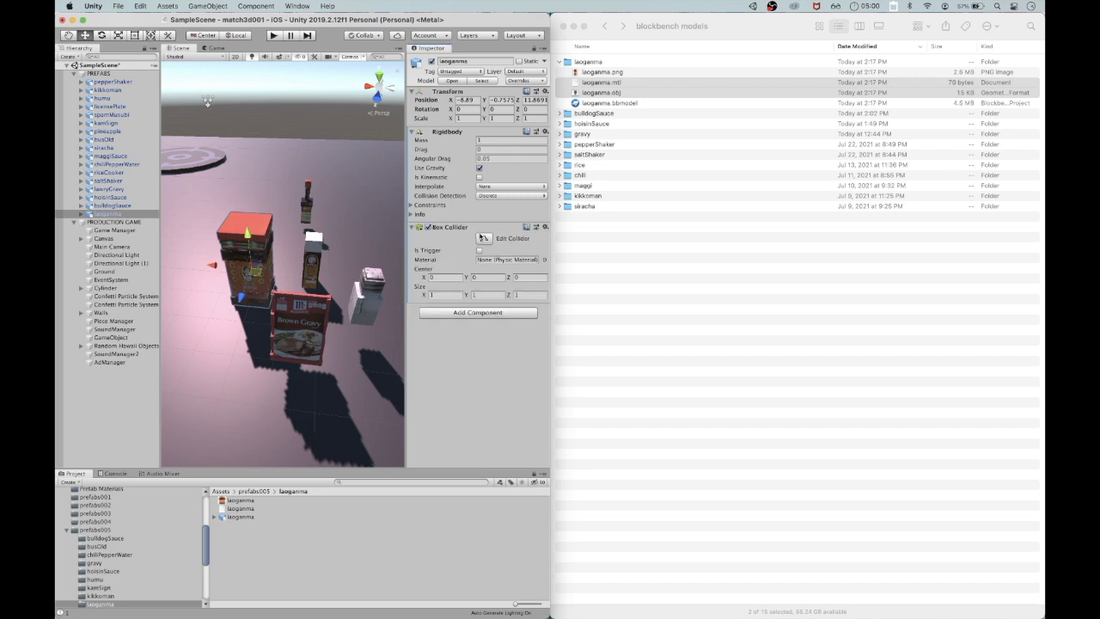
Resize the box collider to enclose the jar, about 1.32 by 2.66 by 1.19.
drag(242, 239, 242, 224)
alt+drag(242, 223, 295, 107)
drag(232, 275, 271, 262)
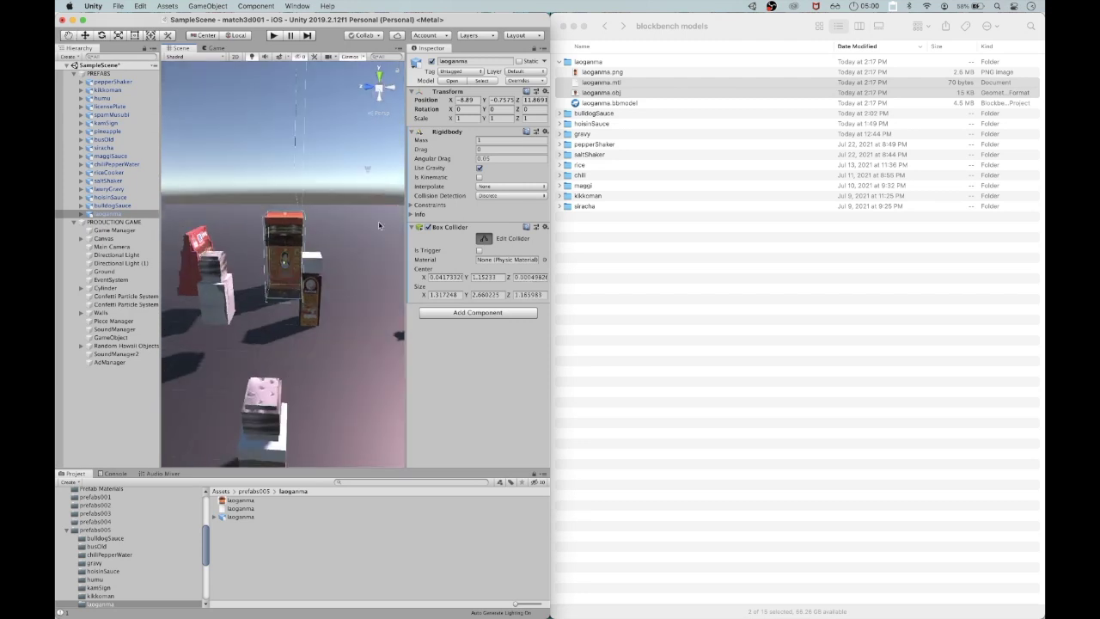
Select the Game Manager and run the game to check the jar's size among the other pieces.
click(108, 230)
key(super+p)
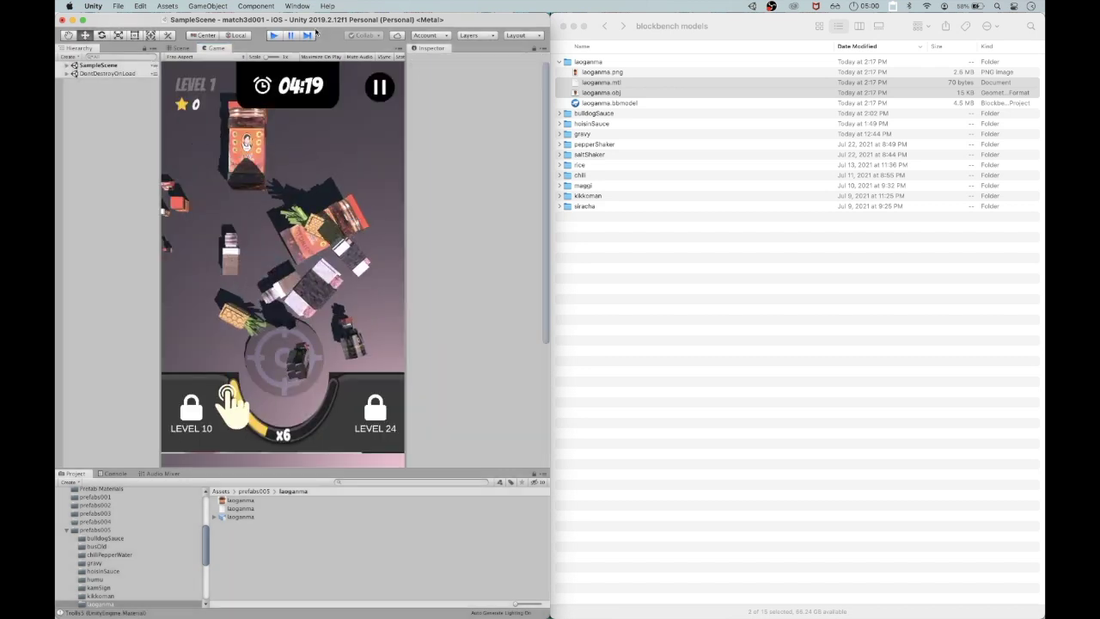
key(super+p)
Reduce the laoganma model's import scale factor, trying 0.5 and settling on 0.7, and apply it.
click(120, 214)
click(240, 517)
click(502, 110)
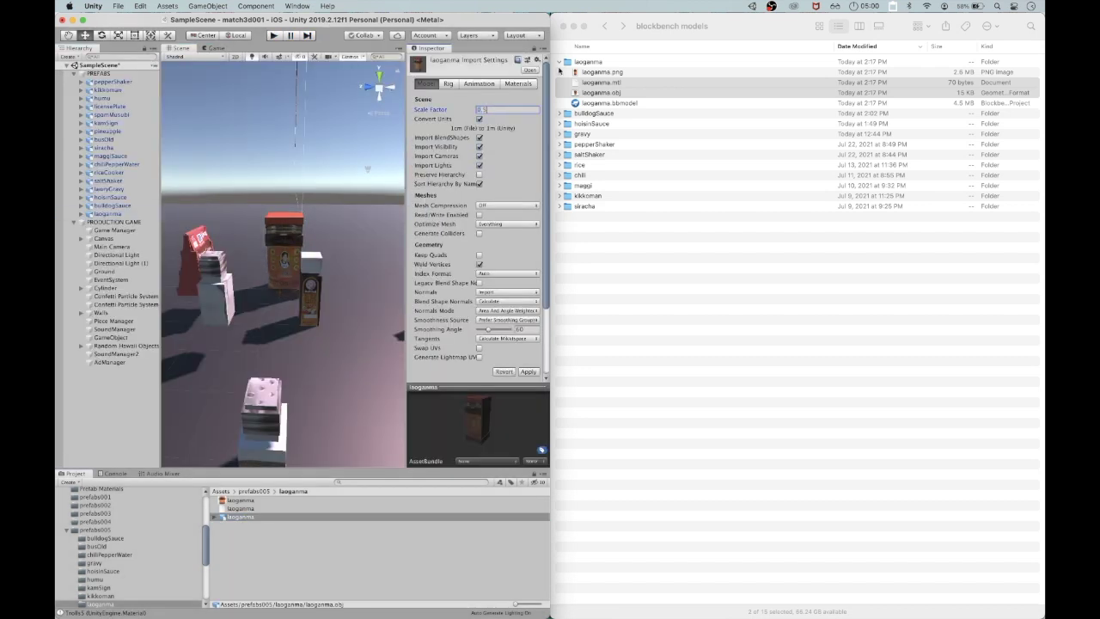
click(528, 371)
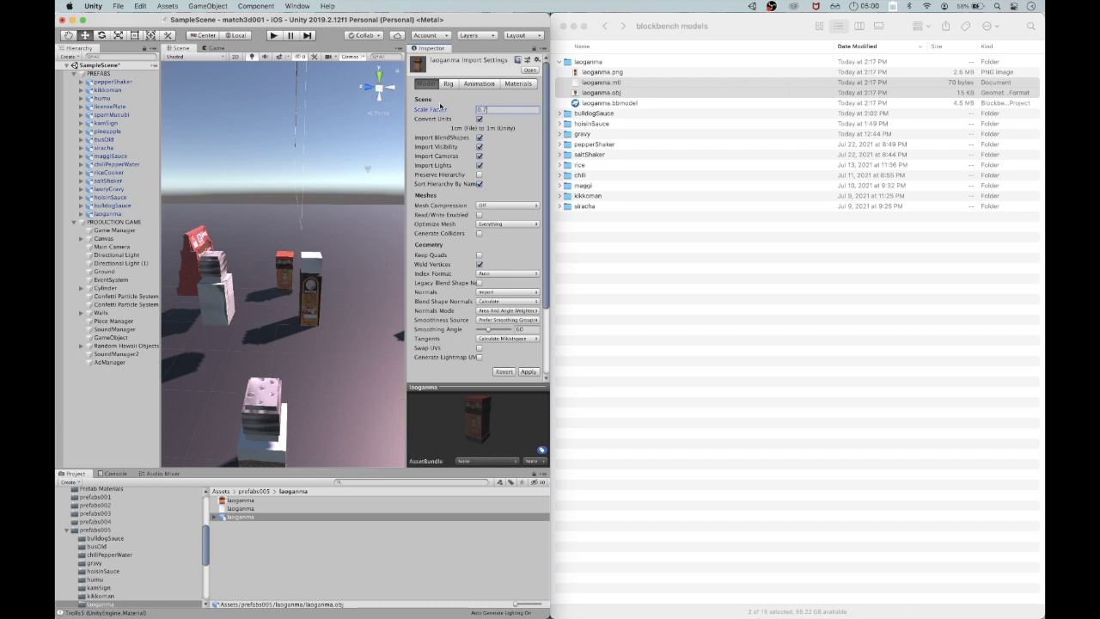
click(528, 371)
Play-test the game with the rescaled jar, restarting the level twice and moving a piece into the target circle.
click(274, 35)
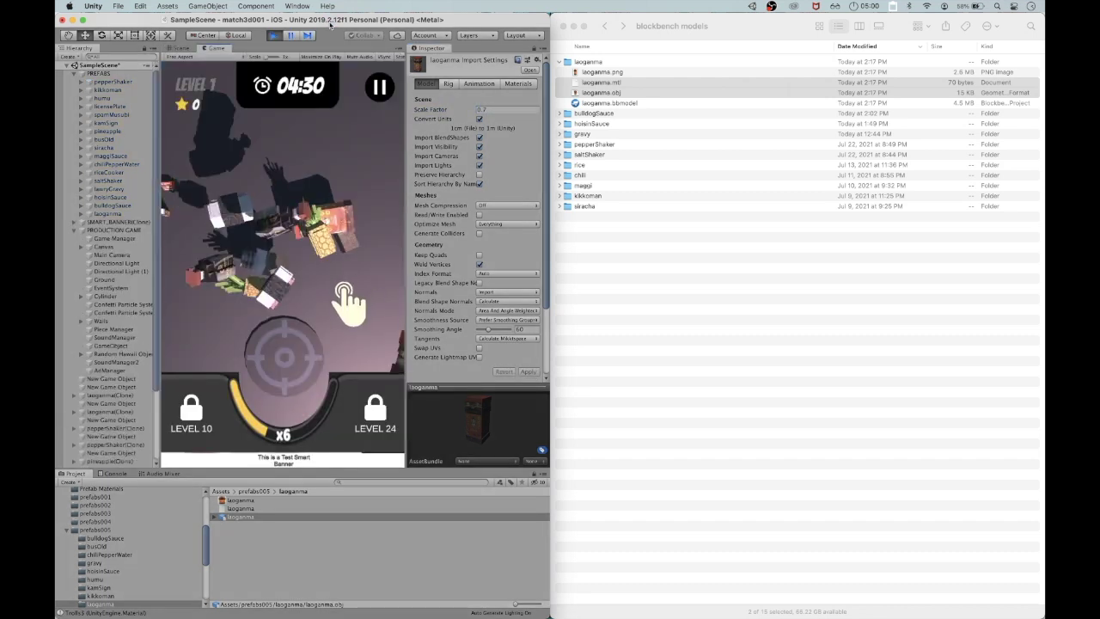
click(371, 92)
click(284, 253)
click(369, 95)
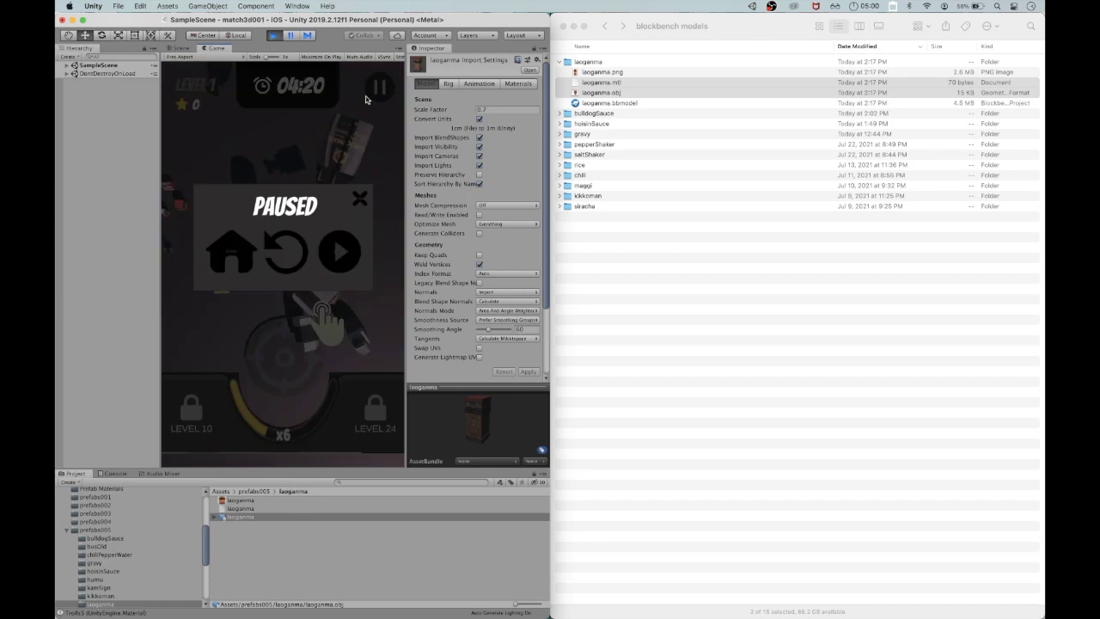
click(285, 253)
drag(294, 284, 321, 361)
click(771, 6)
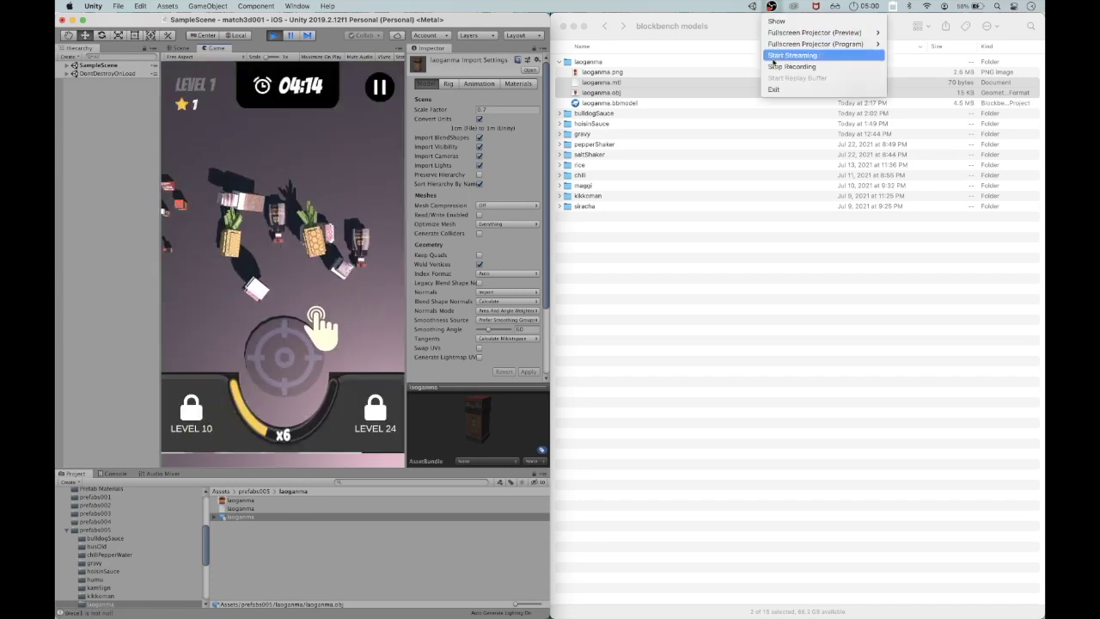